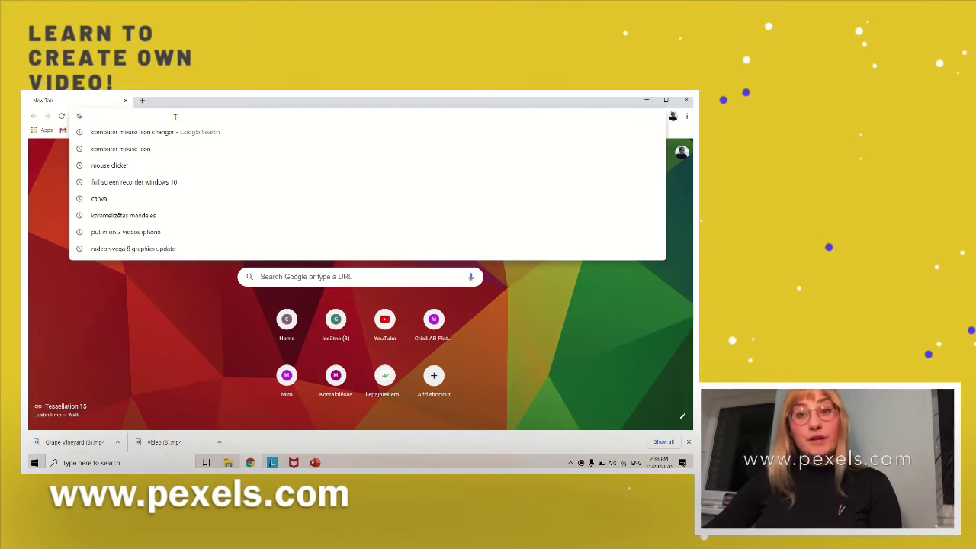
Step: Go to Pexels, search for 'wineyard' and show only the video results
{"action": "type", "text": "exe"}
{"action": "key", "text": "Return"}
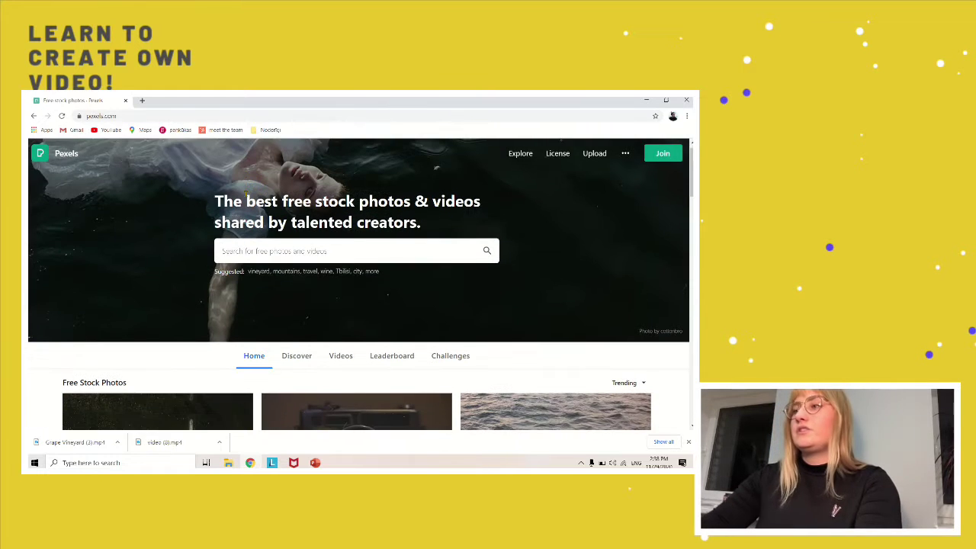
{"action": "left_click", "coordinate": [246, 267]}
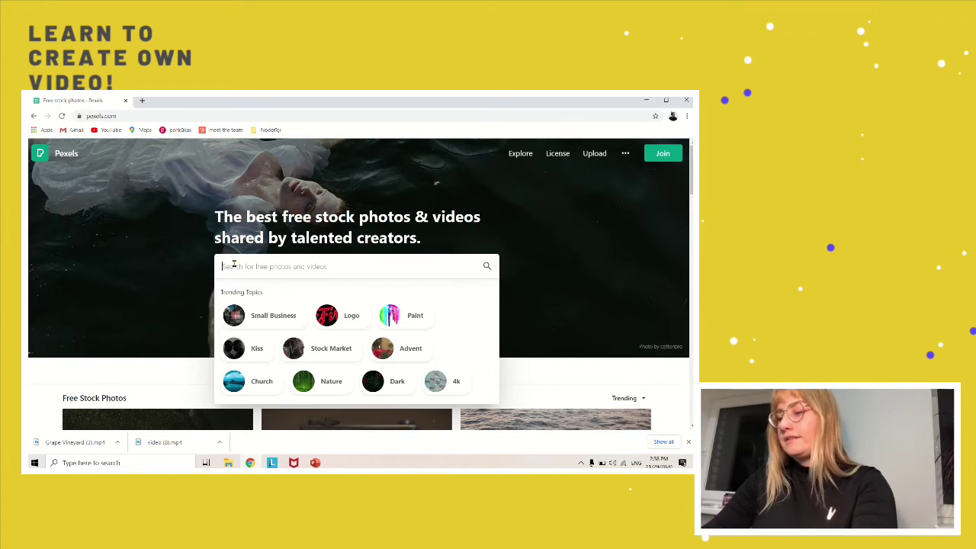
{"action": "type", "text": "win"}
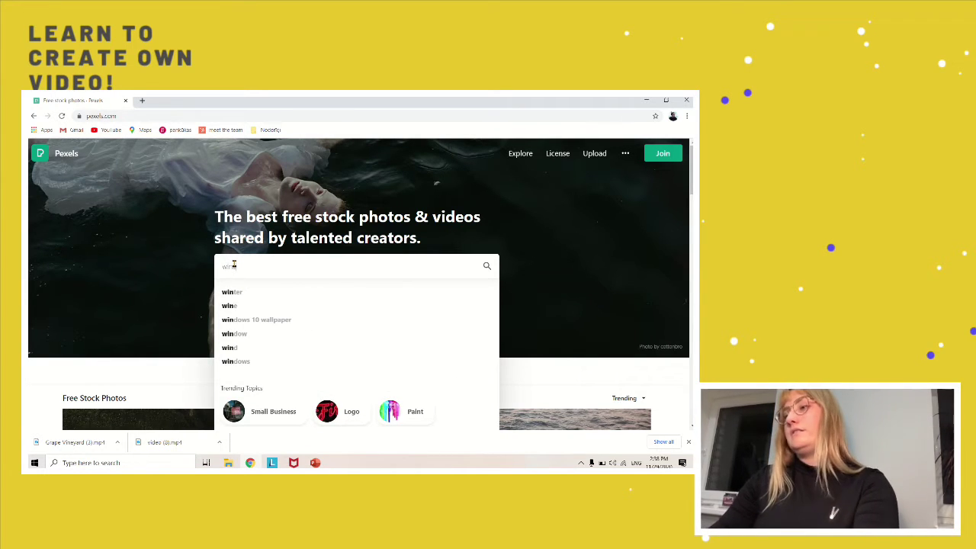
{"action": "type", "text": "eyard"}
{"action": "key", "text": "Return"}
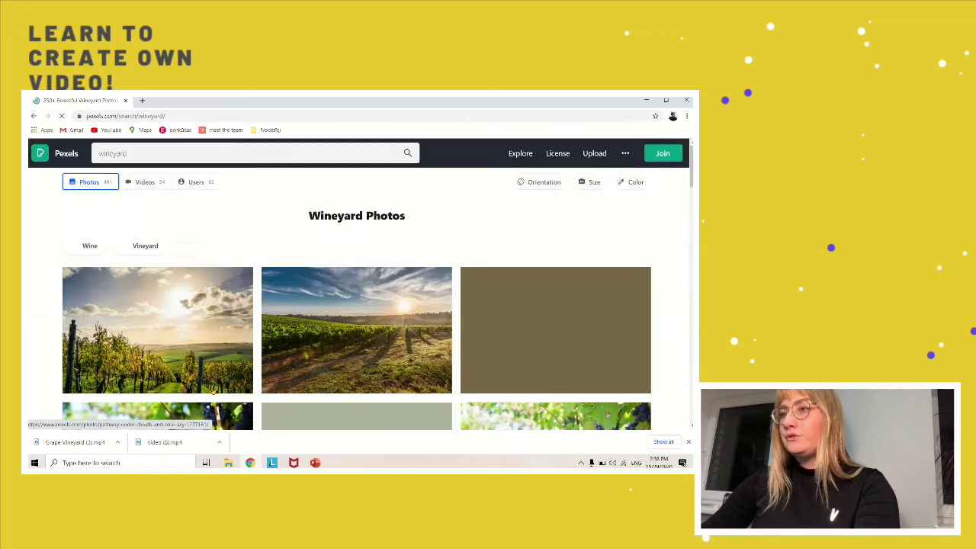
{"action": "left_click", "coordinate": [138, 181]}
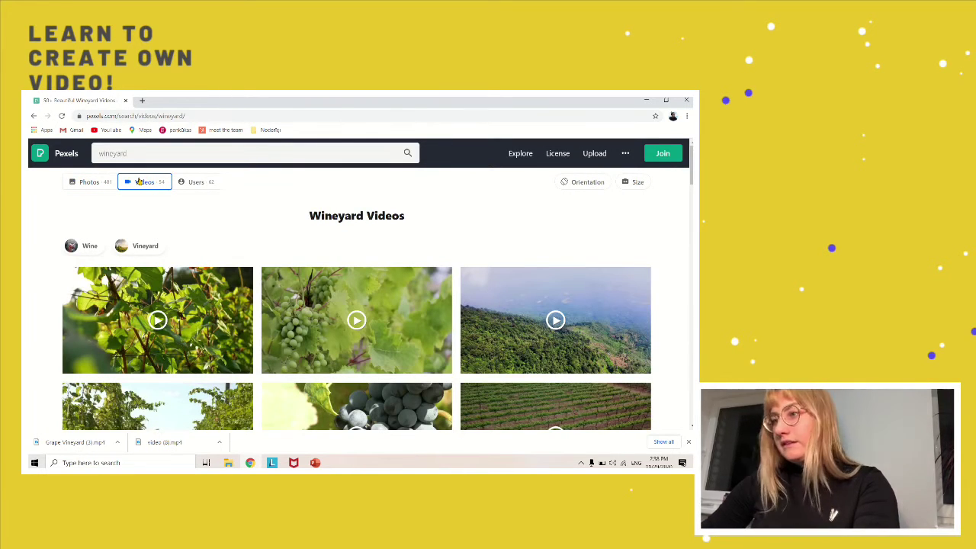
Step: Download the first green vine-leaf clip, dismiss the thank-you and iStock pop-ups, and browse the results
{"action": "scroll", "coordinate": [204, 262], "scroll_direction": "down", "scroll_amount": 6}
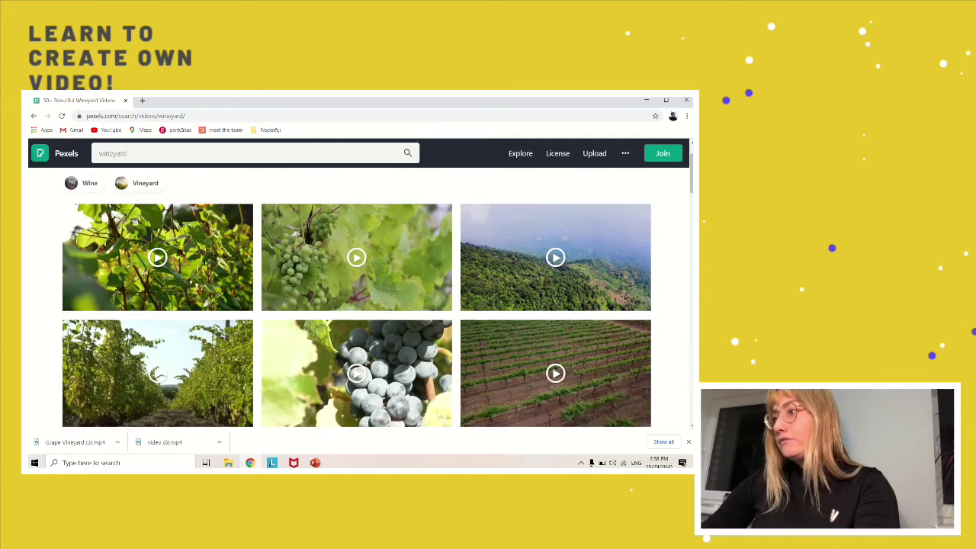
{"action": "scroll", "coordinate": [204, 262], "scroll_direction": "up", "scroll_amount": 6}
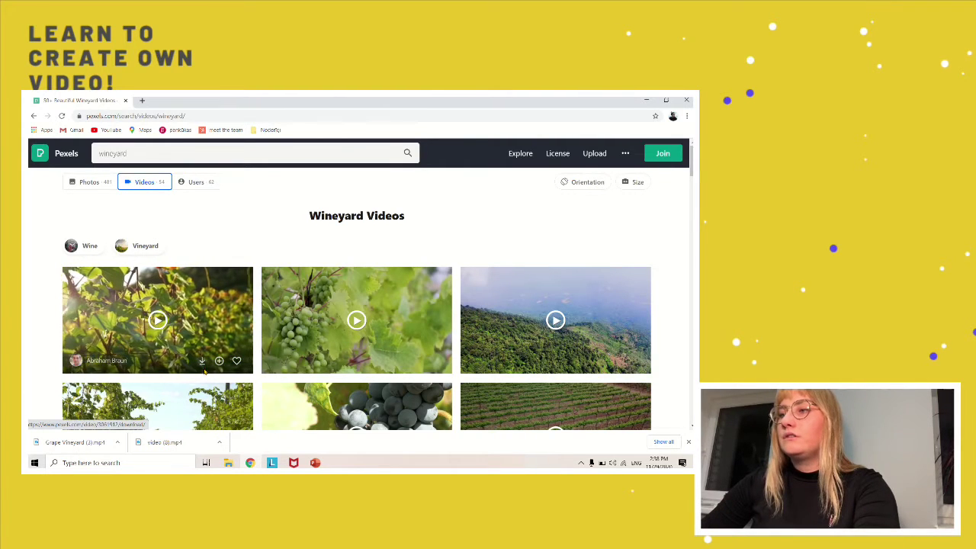
{"action": "left_click", "coordinate": [202, 363]}
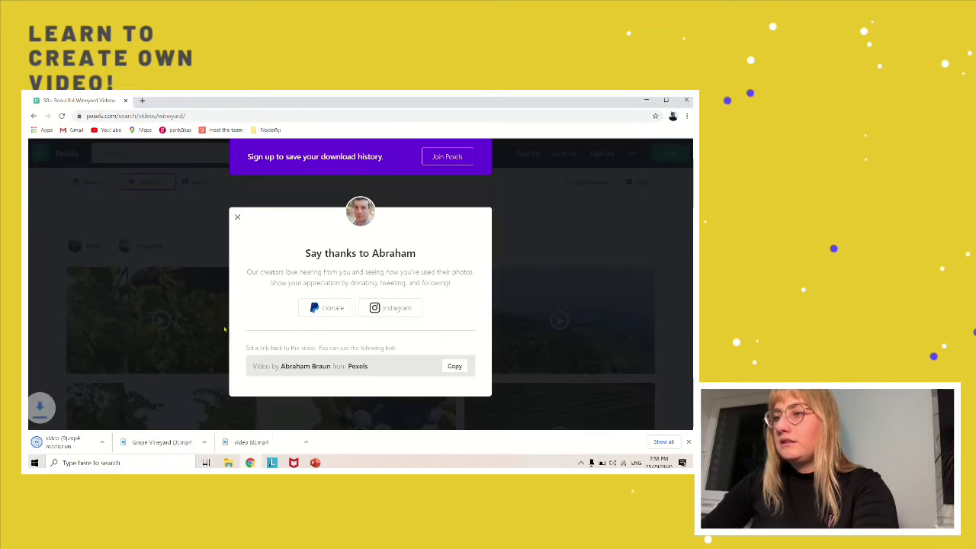
{"action": "left_click", "coordinate": [237, 216]}
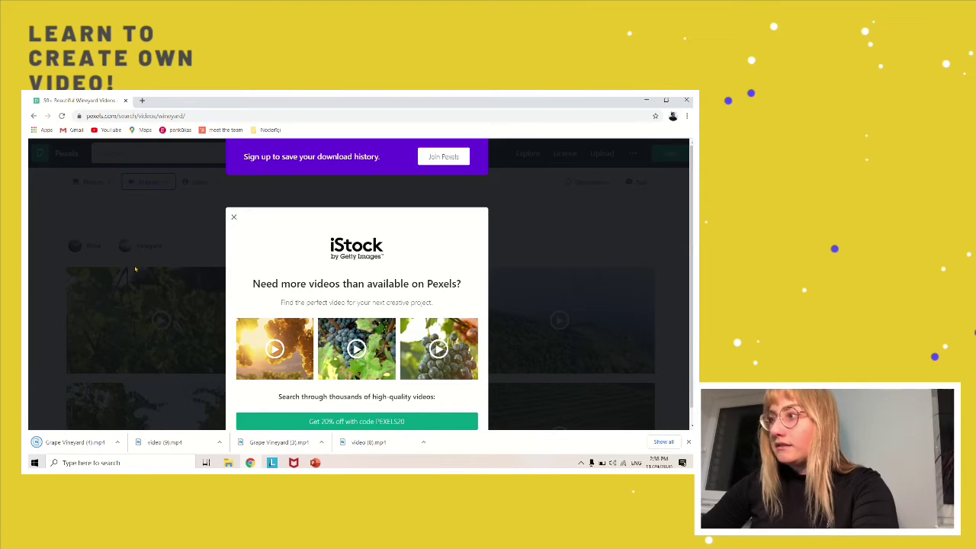
{"action": "left_click", "coordinate": [234, 219]}
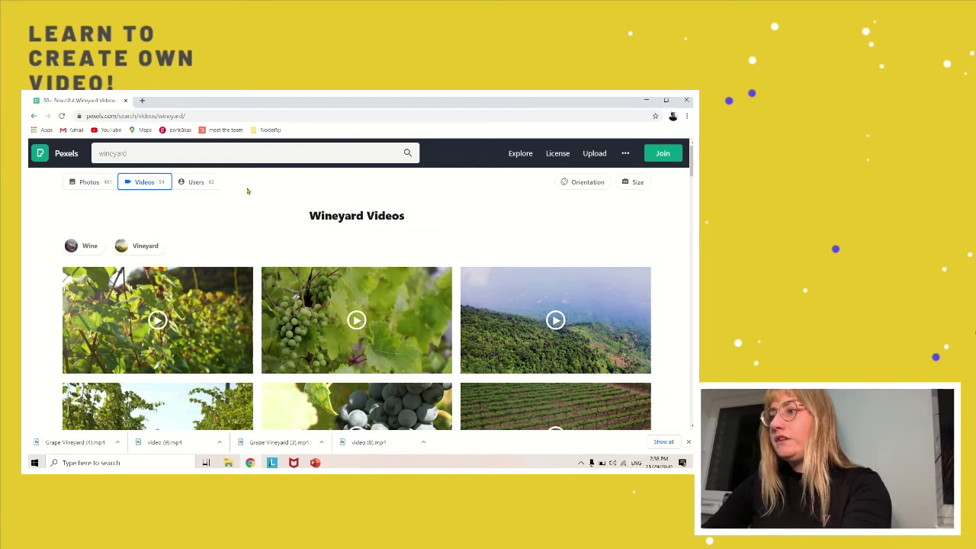
{"action": "scroll", "coordinate": [247, 191], "scroll_direction": "down", "scroll_amount": 5}
{"action": "scroll", "coordinate": [247, 190], "scroll_direction": "down", "scroll_amount": 10}
{"action": "scroll", "coordinate": [247, 193], "scroll_direction": "down", "scroll_amount": 5}
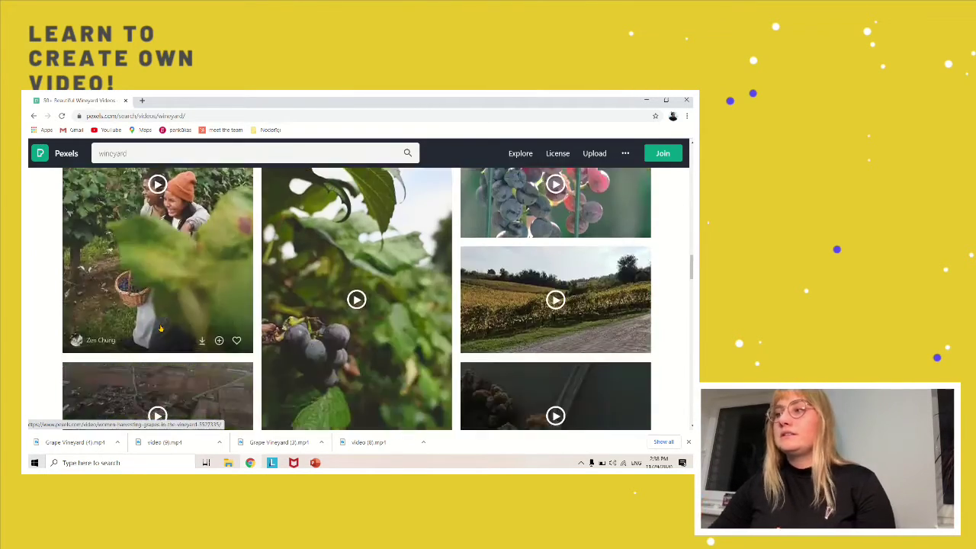
{"action": "scroll", "coordinate": [387, 309], "scroll_direction": "down", "scroll_amount": 3}
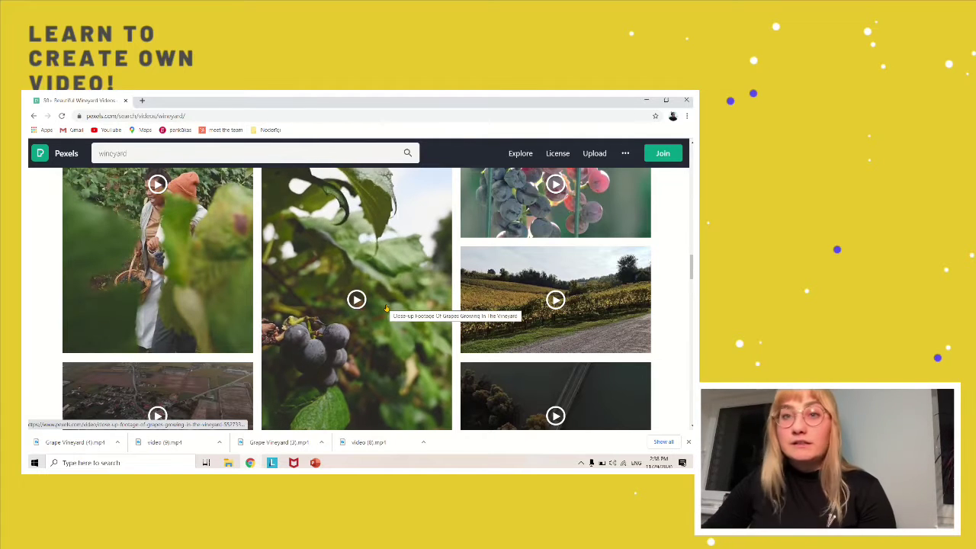
{"action": "scroll", "coordinate": [387, 308], "scroll_direction": "down", "scroll_amount": 4}
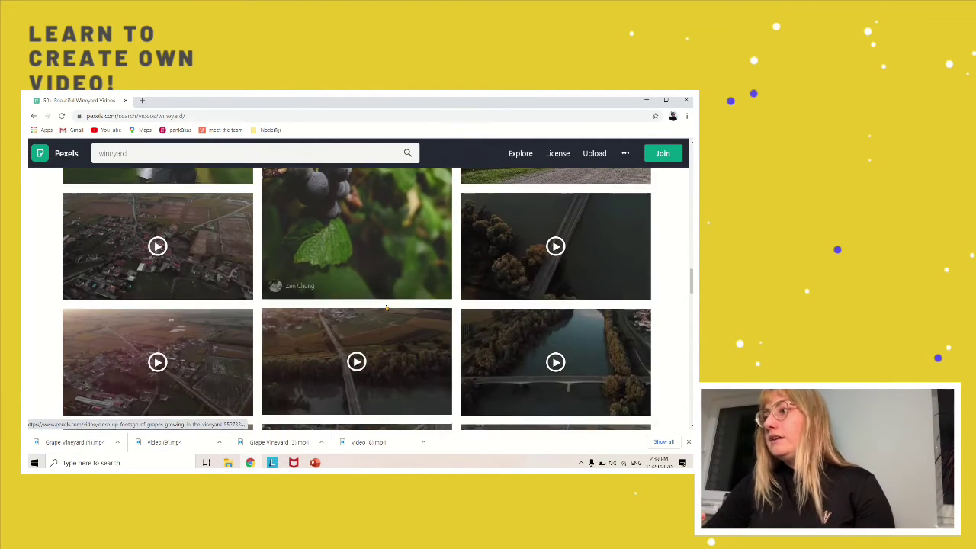
{"action": "scroll", "coordinate": [540, 265], "scroll_direction": "up", "scroll_amount": 3}
{"action": "mouse_move", "coordinate": [563, 254]}
{"action": "scroll", "coordinate": [564, 254], "scroll_direction": "up", "scroll_amount": 1}
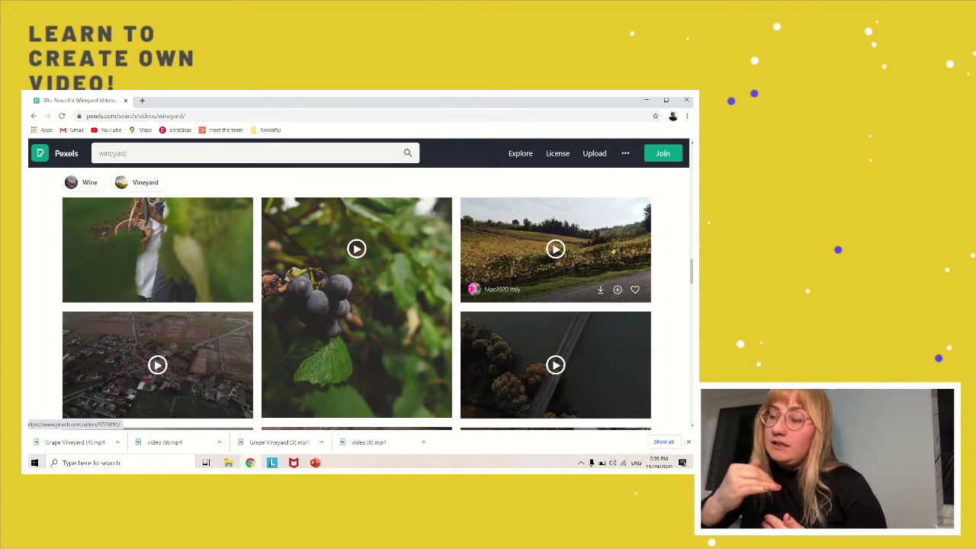
{"action": "mouse_move", "coordinate": [572, 363]}
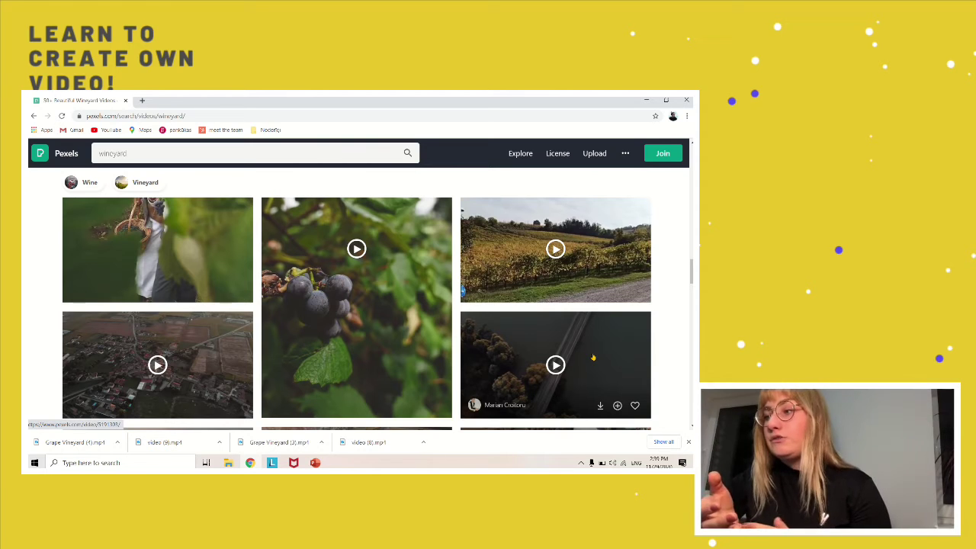
{"action": "scroll", "coordinate": [593, 357], "scroll_direction": "down", "scroll_amount": 3}
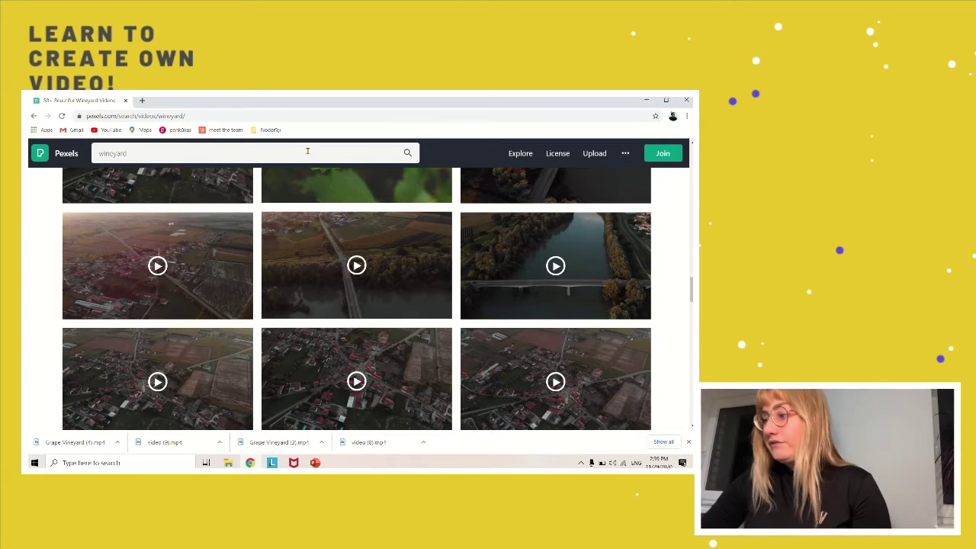
Step: Replace the search term with 'georgia' and run the search
{"action": "left_click", "coordinate": [308, 151]}
{"action": "key", "text": "BackSpace"}
{"action": "key", "text": "BackSpace"}
{"action": "key", "text": "BackSpace"}
{"action": "key", "text": "BackSpace"}
{"action": "key", "text": "BackSpace"}
{"action": "key", "text": "BackSpace"}
{"action": "key", "text": "BackSpace"}
{"action": "key", "text": "BackSpace"}
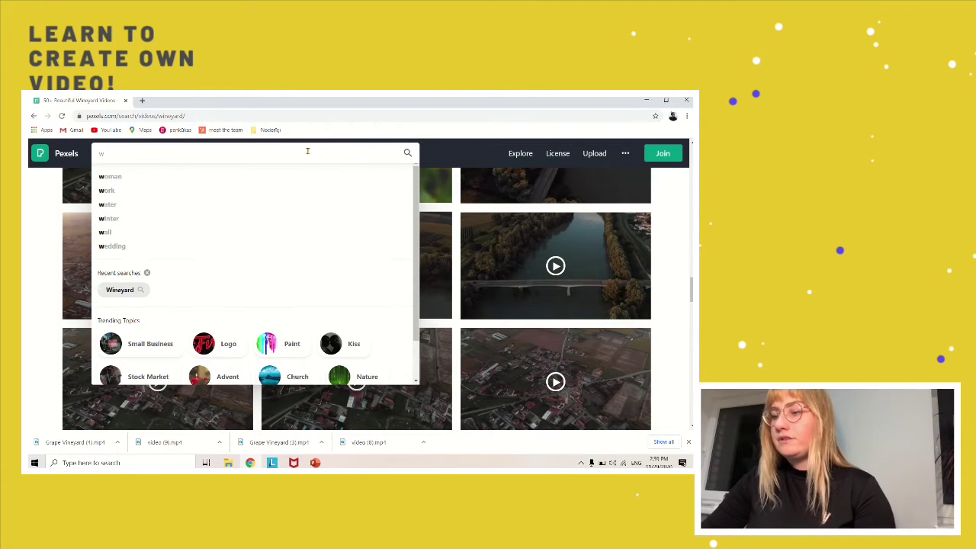
{"action": "type", "text": "georgia"}
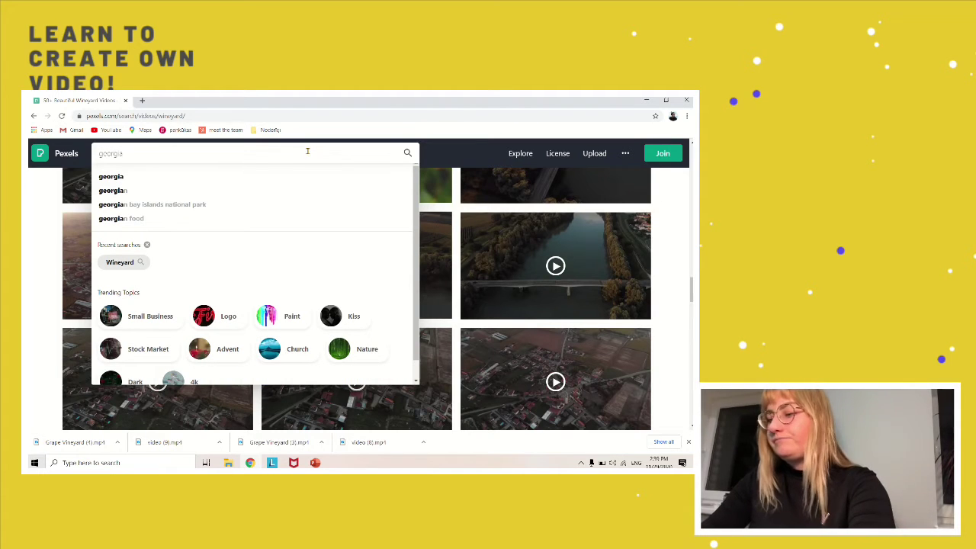
{"action": "key", "text": "Return"}
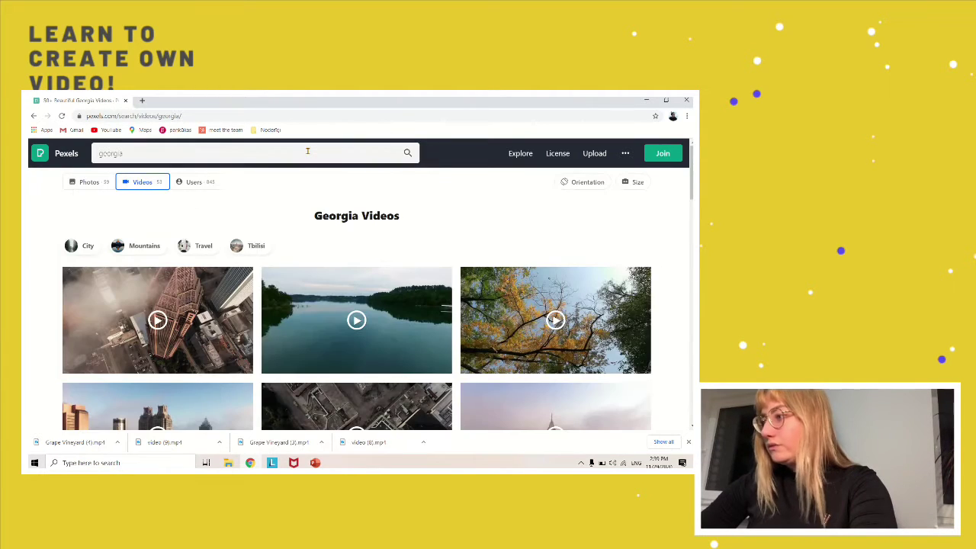
Step: Download two aerial canyon clips from the Georgia results, closing each thank-the-creator pop-up
{"action": "scroll", "coordinate": [266, 211], "scroll_direction": "down", "scroll_amount": 10}
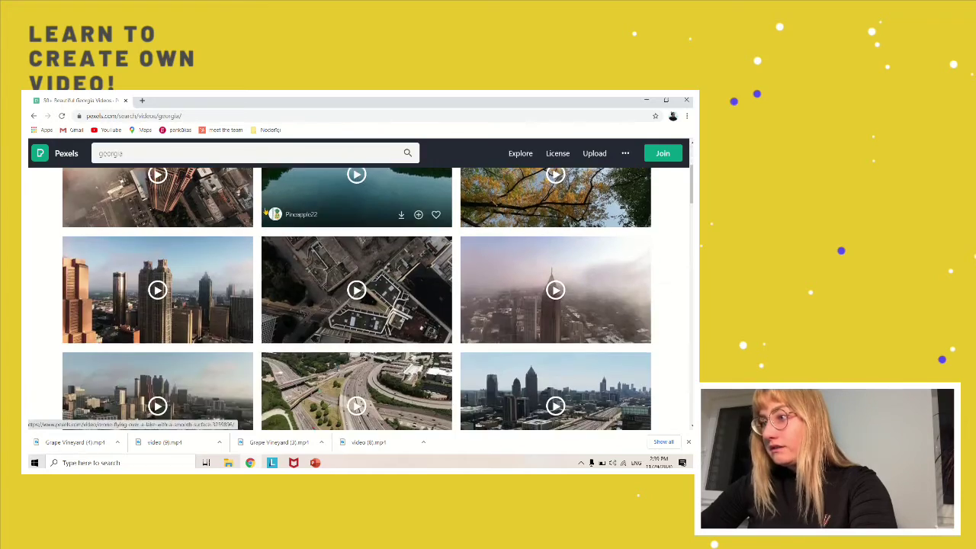
{"action": "scroll", "coordinate": [265, 211], "scroll_direction": "down", "scroll_amount": 15}
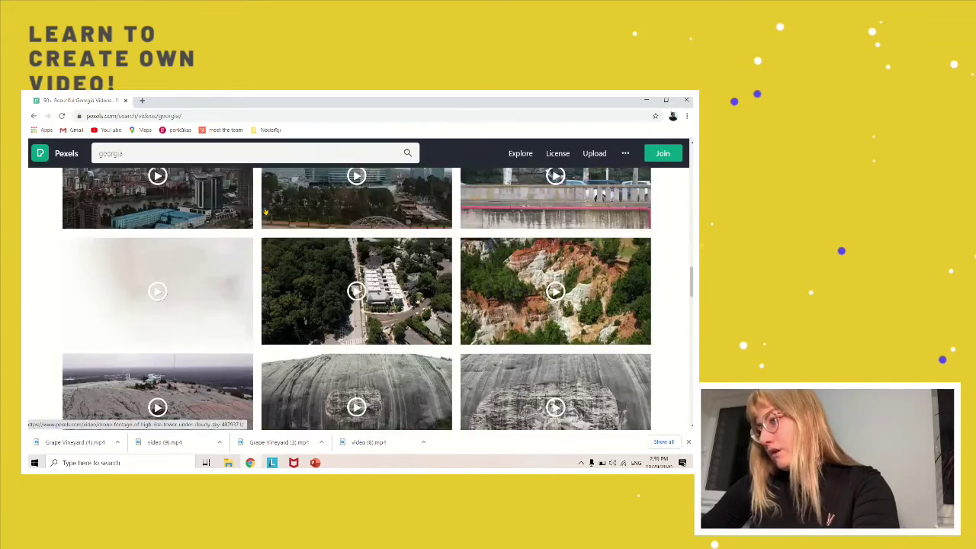
{"action": "scroll", "coordinate": [265, 211], "scroll_direction": "up", "scroll_amount": 1}
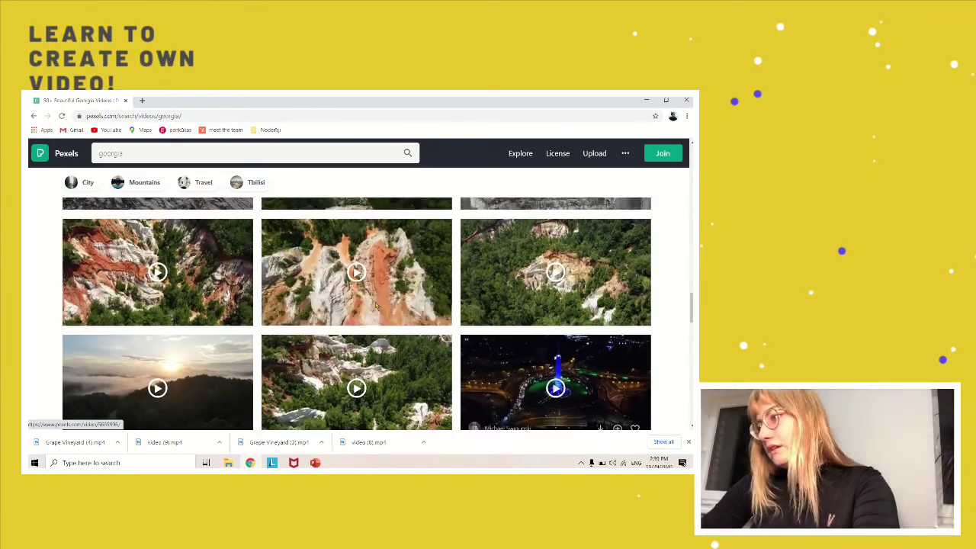
{"action": "left_click", "coordinate": [399, 311]}
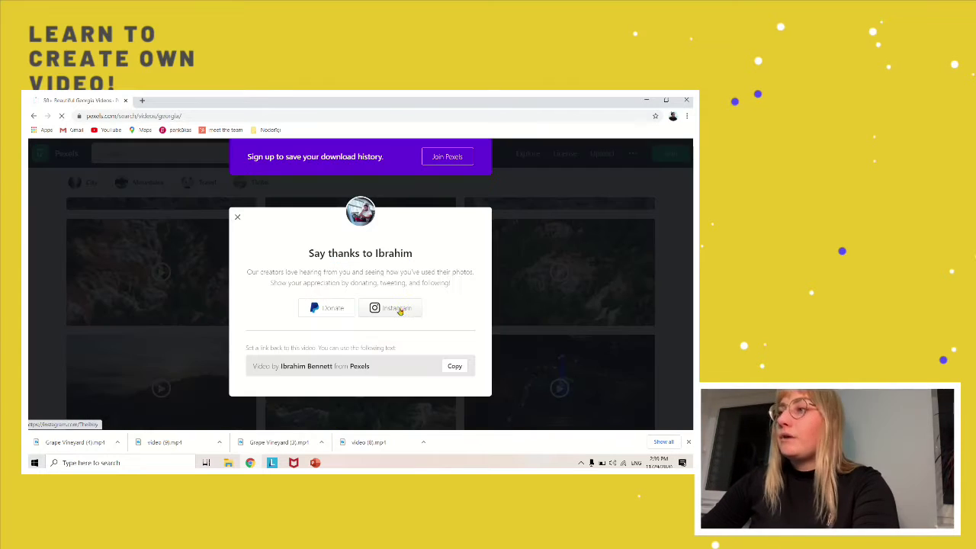
{"action": "left_click", "coordinate": [237, 217]}
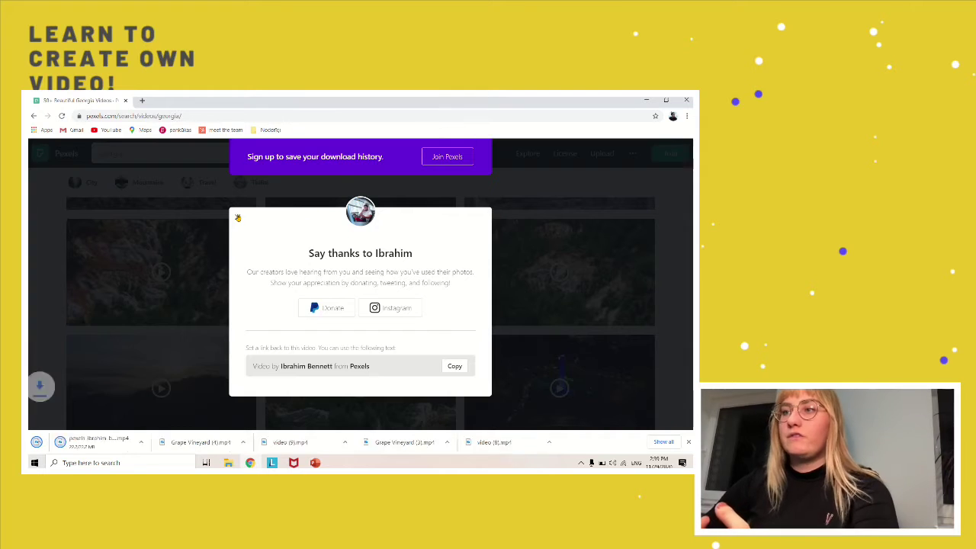
{"action": "left_click", "coordinate": [572, 279]}
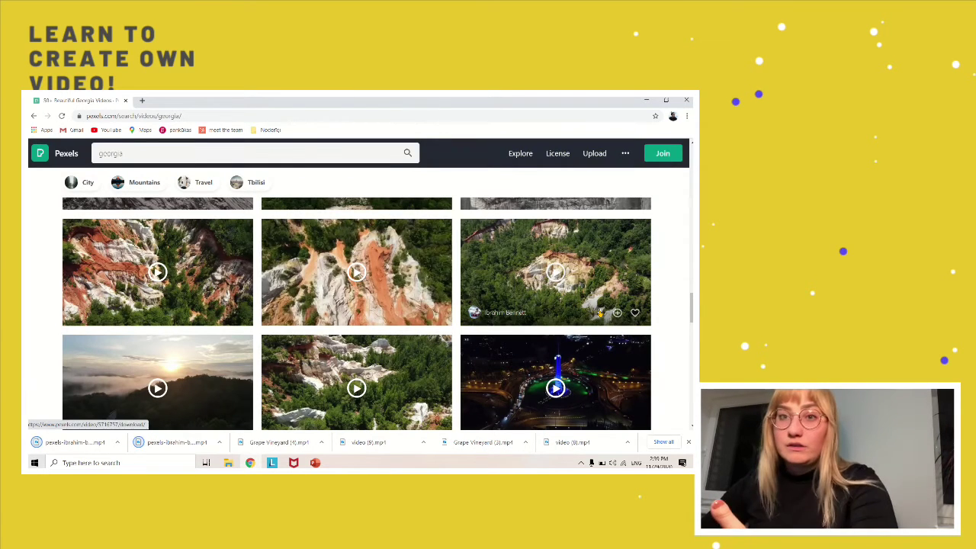
{"action": "left_click", "coordinate": [600, 313]}
{"action": "left_click", "coordinate": [286, 206]}
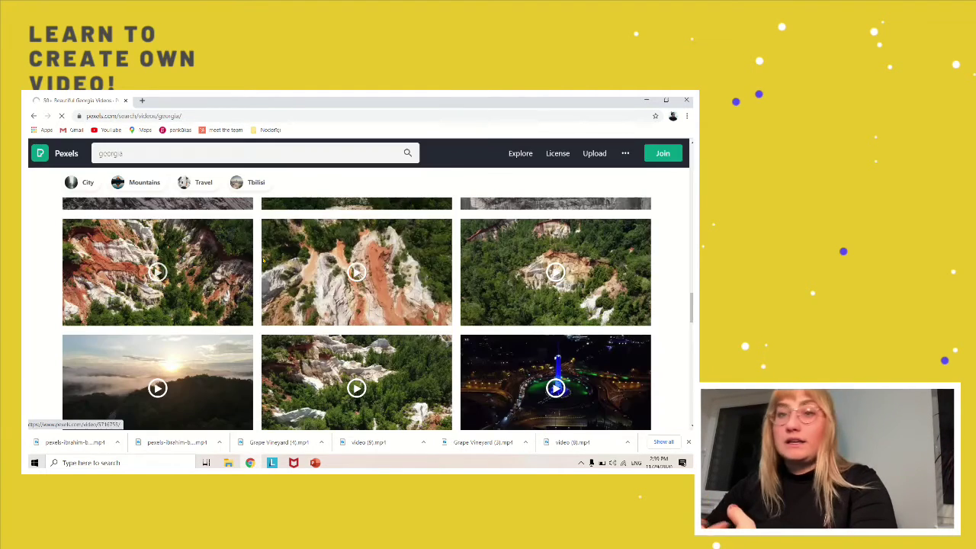
Step: Open the aerial city rooftops video from the Georgia results
{"action": "scroll", "coordinate": [264, 261], "scroll_direction": "down", "scroll_amount": 5}
{"action": "scroll", "coordinate": [263, 261], "scroll_direction": "down", "scroll_amount": 10}
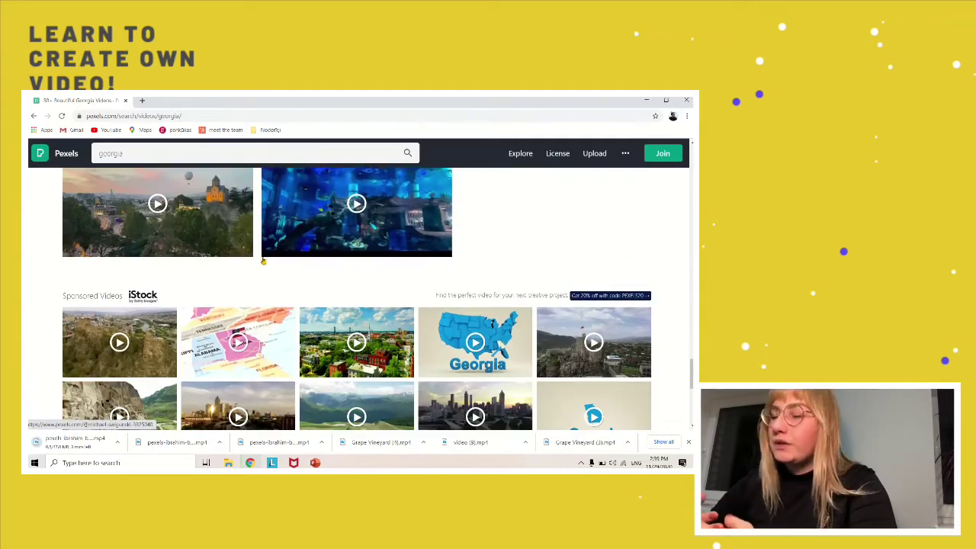
{"action": "scroll", "coordinate": [263, 262], "scroll_direction": "up", "scroll_amount": 10}
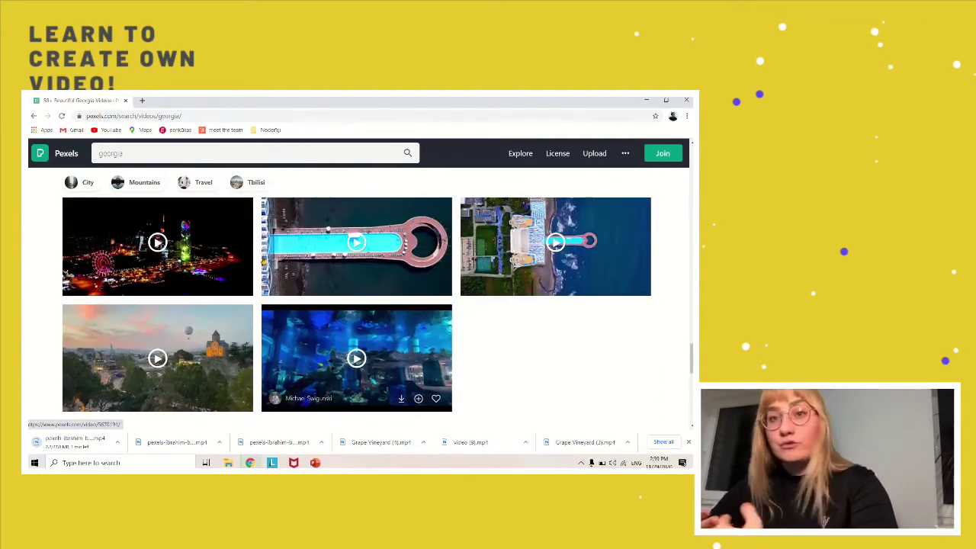
{"action": "scroll", "coordinate": [263, 261], "scroll_direction": "up", "scroll_amount": 10}
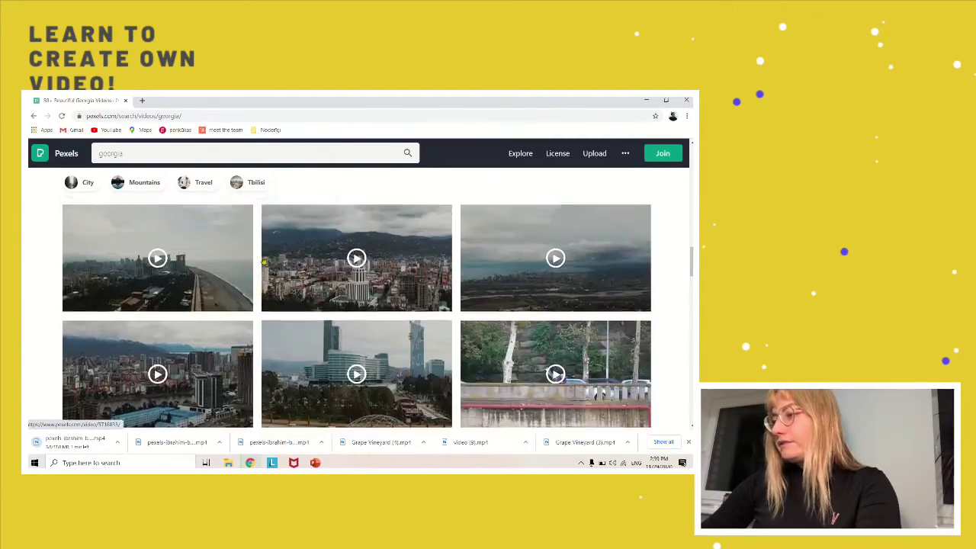
{"action": "scroll", "coordinate": [264, 262], "scroll_direction": "up", "scroll_amount": 10}
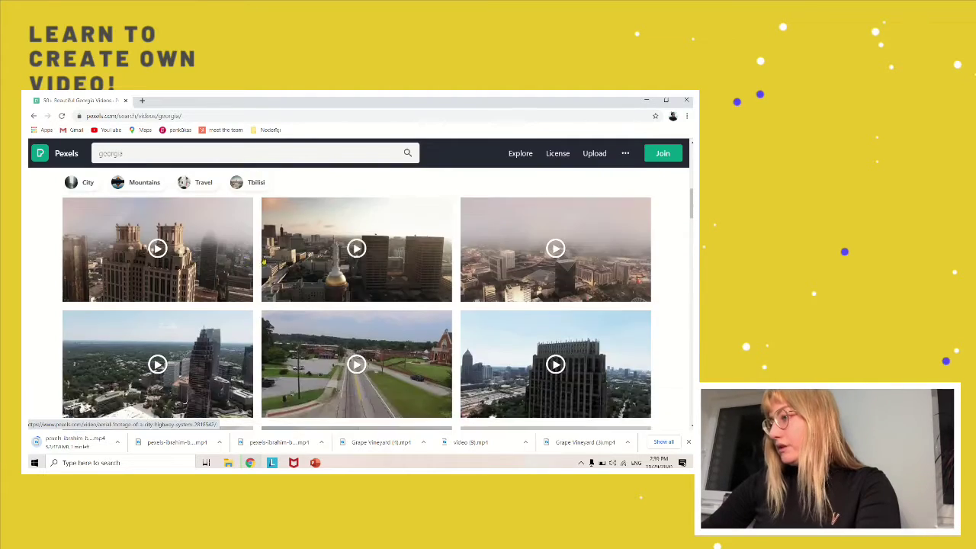
{"action": "left_click", "coordinate": [263, 262]}
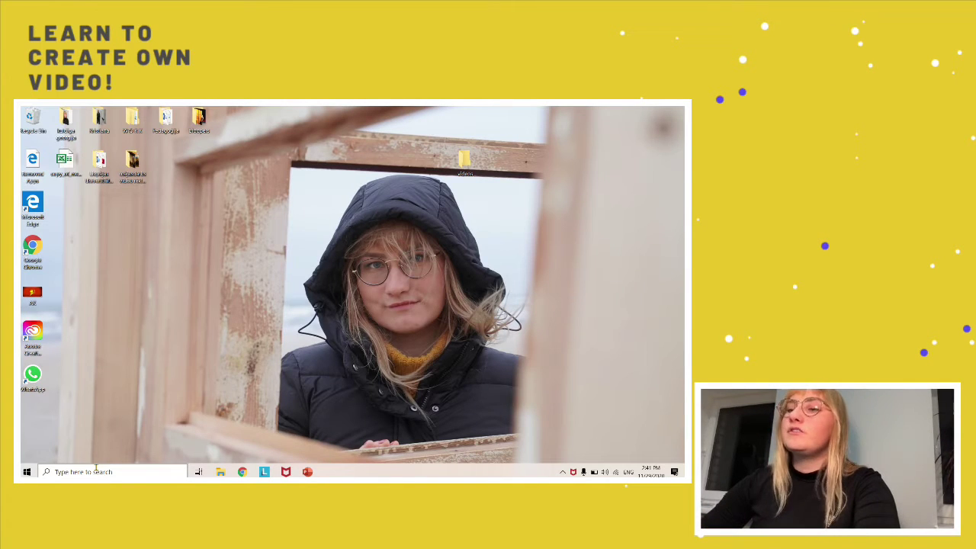
Step: Search Windows for 'video editor' and launch the Video Editor app
{"action": "left_click", "coordinate": [96, 470]}
{"action": "type", "text": "video editor"}
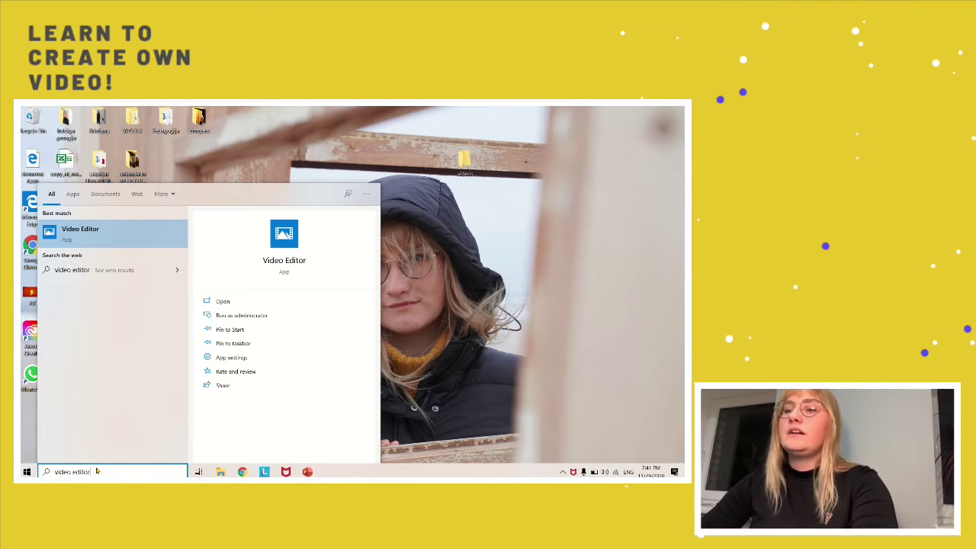
{"action": "left_click", "coordinate": [106, 231]}
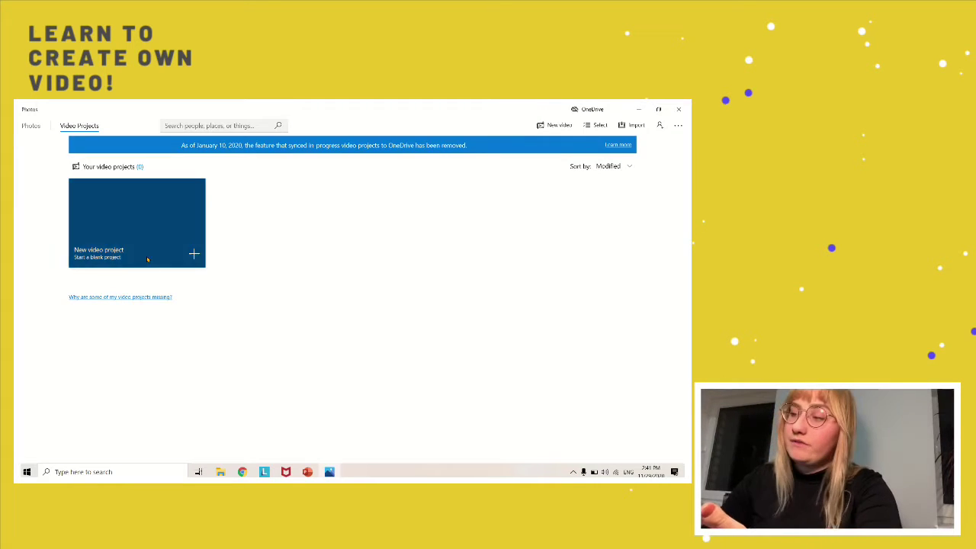
Step: Create a new video project and name it 'georgia'
{"action": "left_click", "coordinate": [148, 259]}
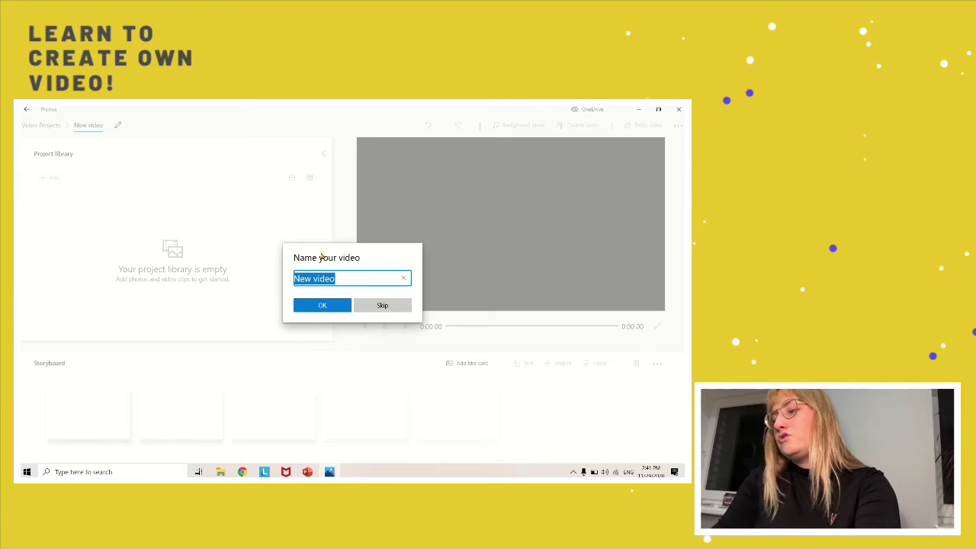
{"action": "type", "text": "georgia"}
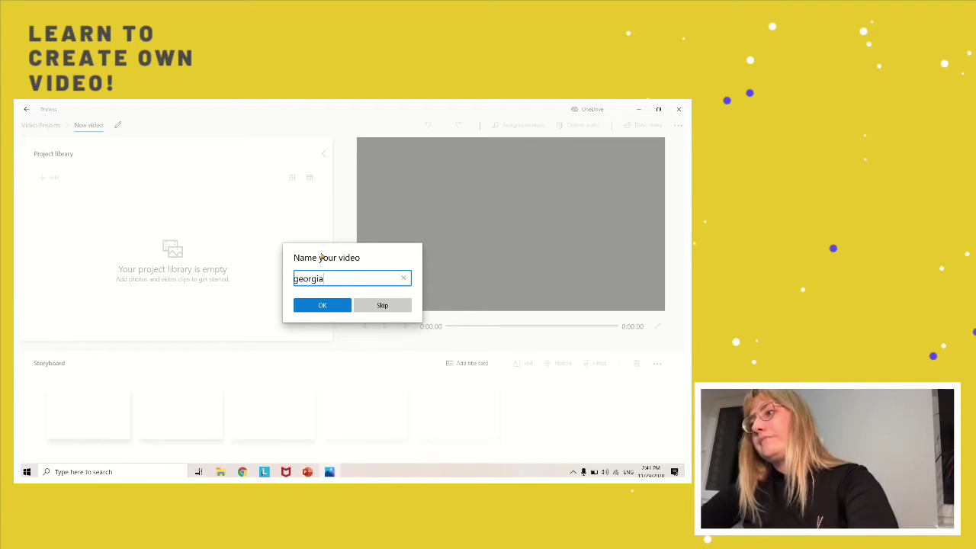
{"action": "key", "text": "Return"}
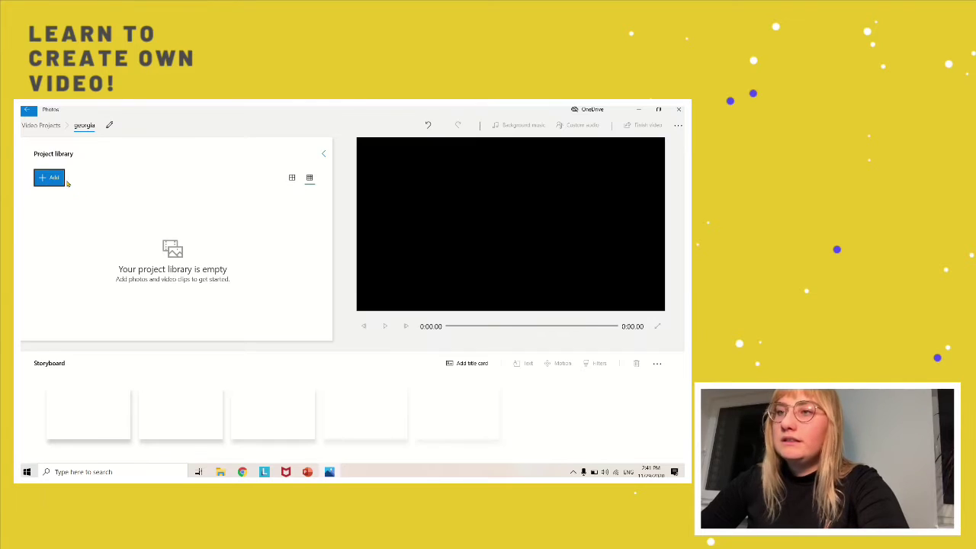
Step: Add six downloaded videos from the Downloads folder using Add > From this PC
{"action": "left_click", "coordinate": [58, 178]}
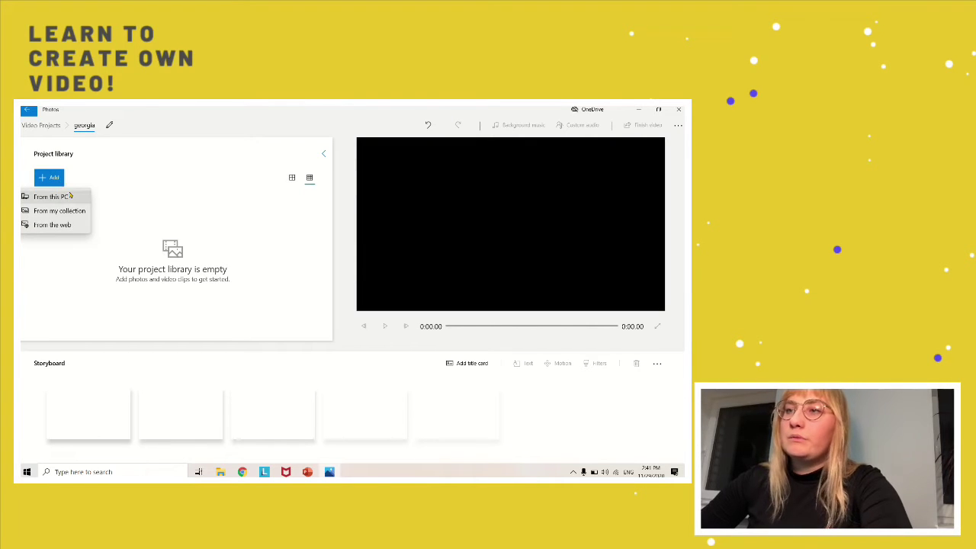
{"action": "left_click", "coordinate": [71, 197]}
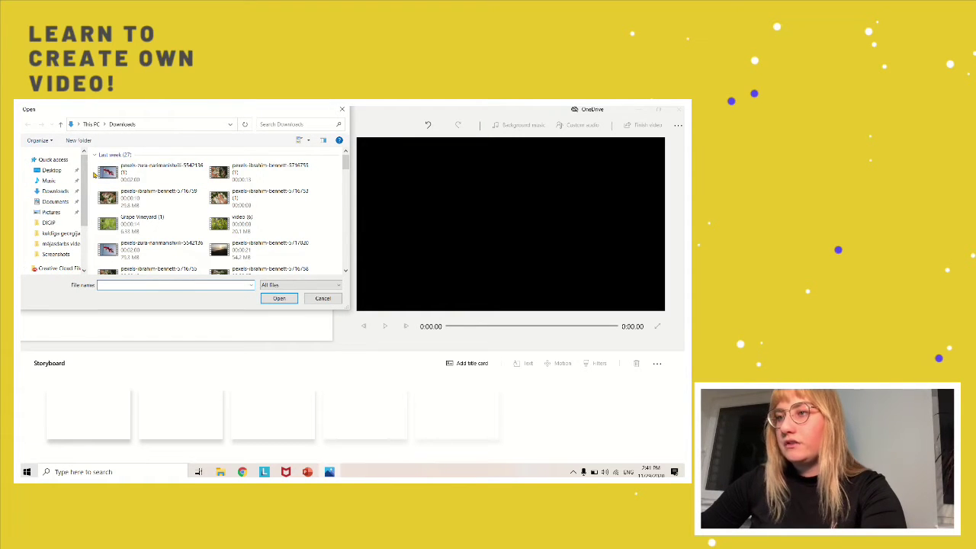
{"action": "left_click_drag", "start_coordinate": [94, 173], "coordinate": [286, 232]}
{"action": "left_click", "coordinate": [279, 298]}
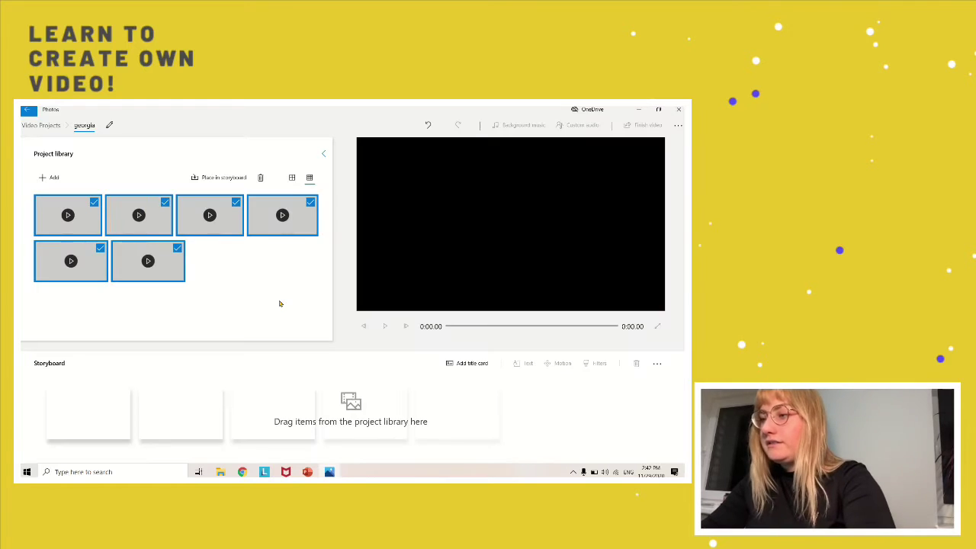
Step: Clear the selection of the imported clips in the project library
{"action": "left_click", "coordinate": [265, 287]}
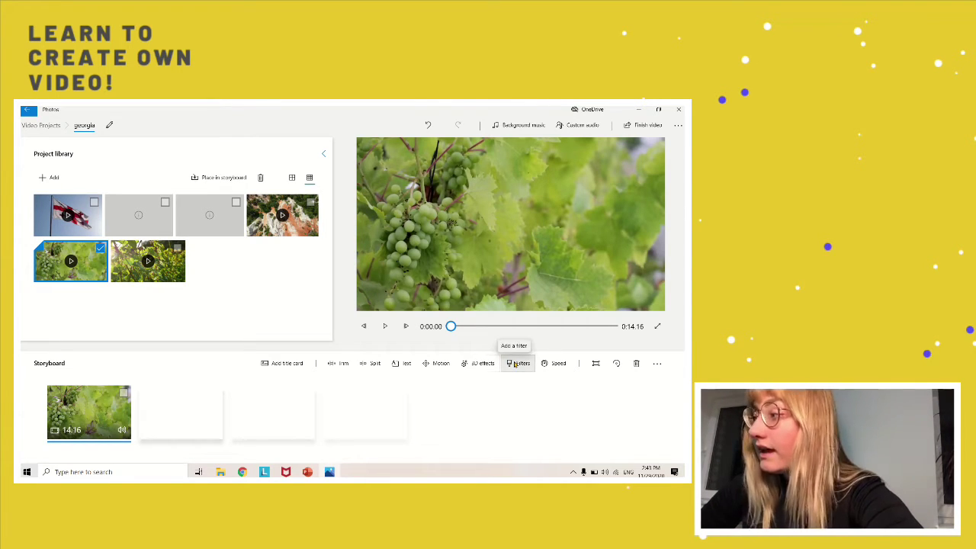
Step: Add the second grapes clip to the storyboard and preview it briefly
{"action": "left_click", "coordinate": [294, 290]}
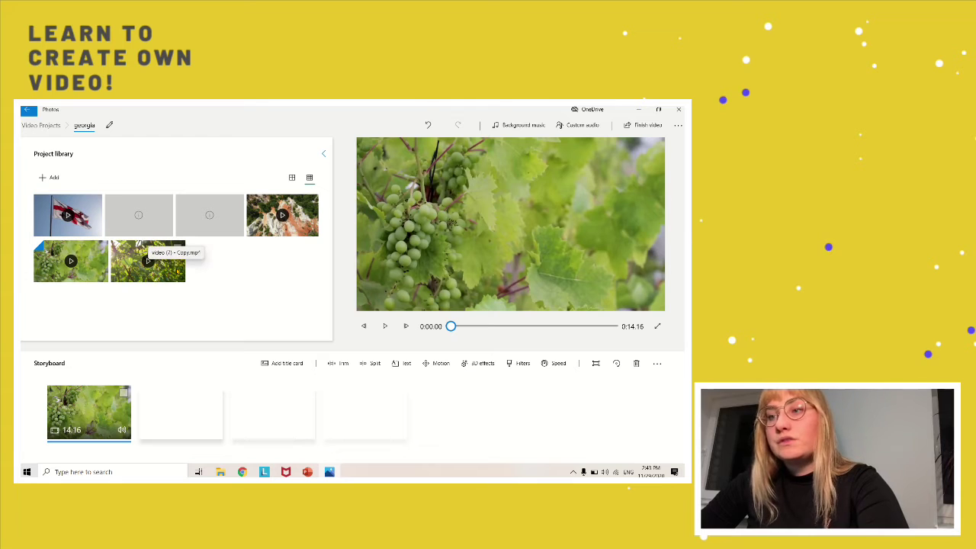
{"action": "left_click_drag", "start_coordinate": [178, 268], "coordinate": [196, 424]}
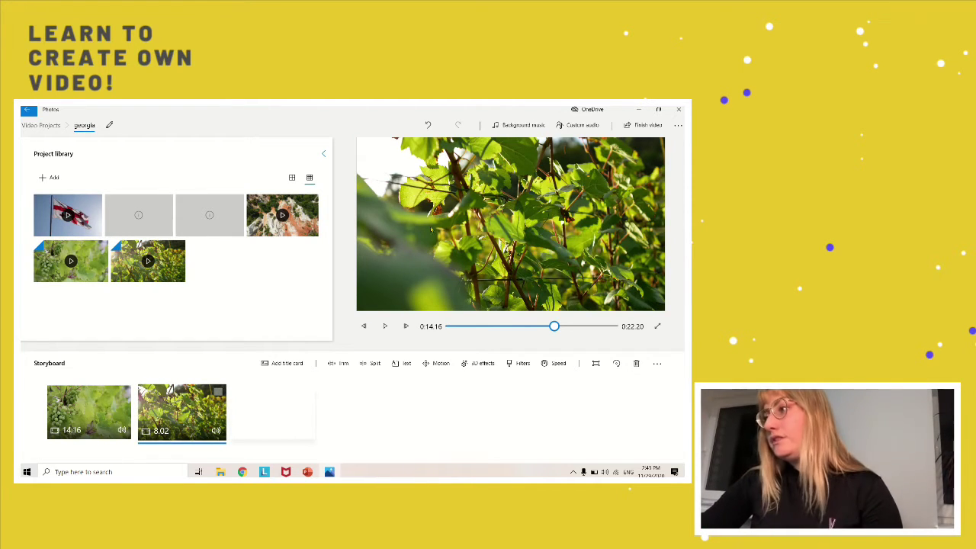
{"action": "left_click", "coordinate": [386, 326]}
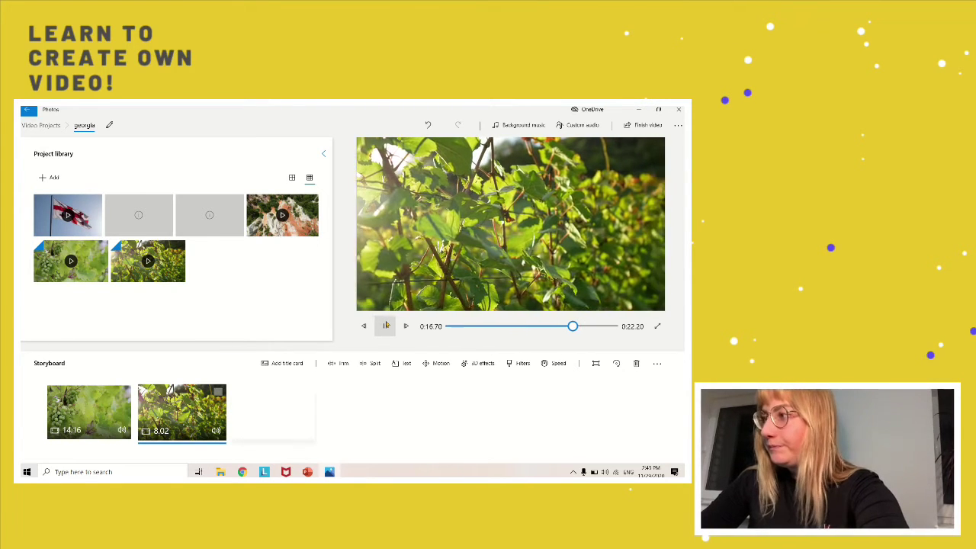
{"action": "left_click", "coordinate": [385, 326]}
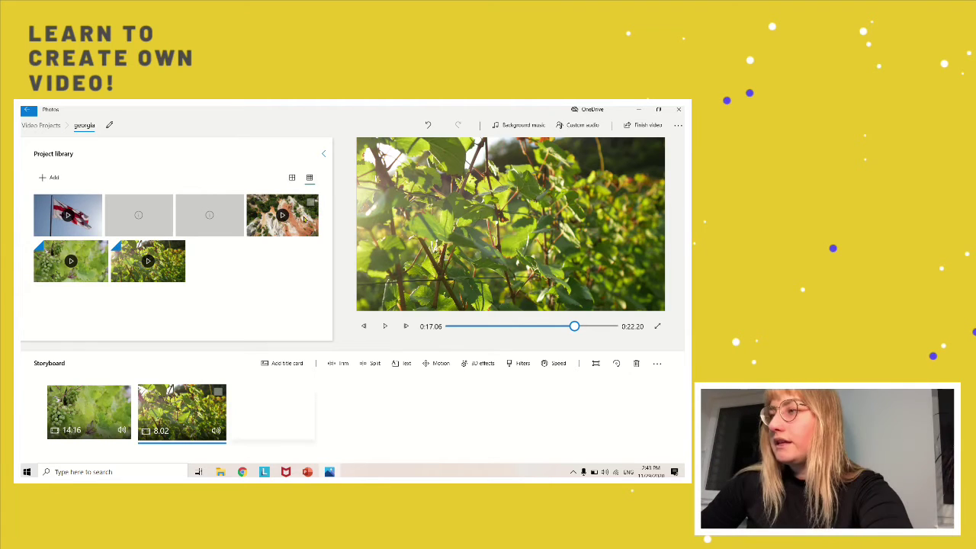
Step: Place the three canyon clips in slots three to five, then the flag clip last
{"action": "left_click_drag", "start_coordinate": [304, 217], "coordinate": [291, 427]}
{"action": "left_click_drag", "start_coordinate": [204, 231], "coordinate": [366, 418]}
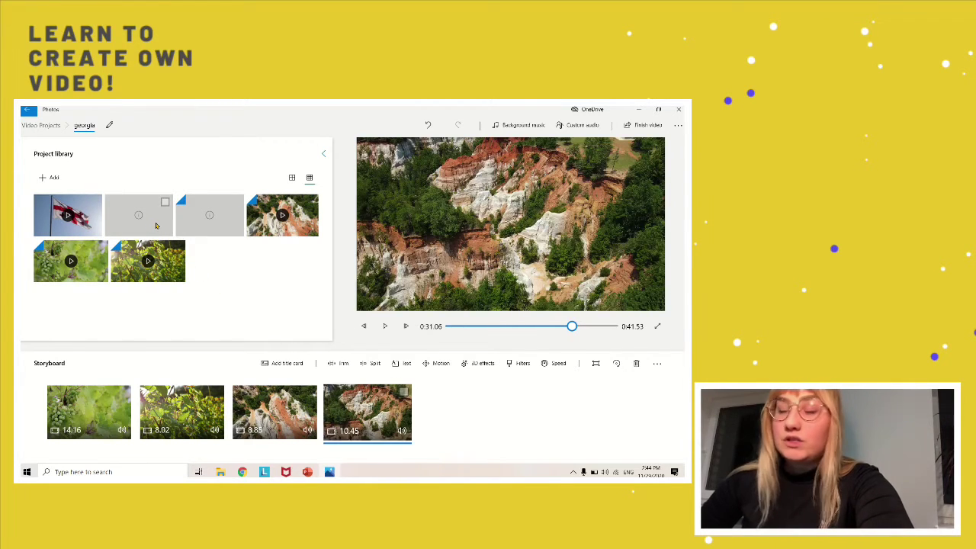
{"action": "left_click_drag", "start_coordinate": [164, 203], "coordinate": [474, 421]}
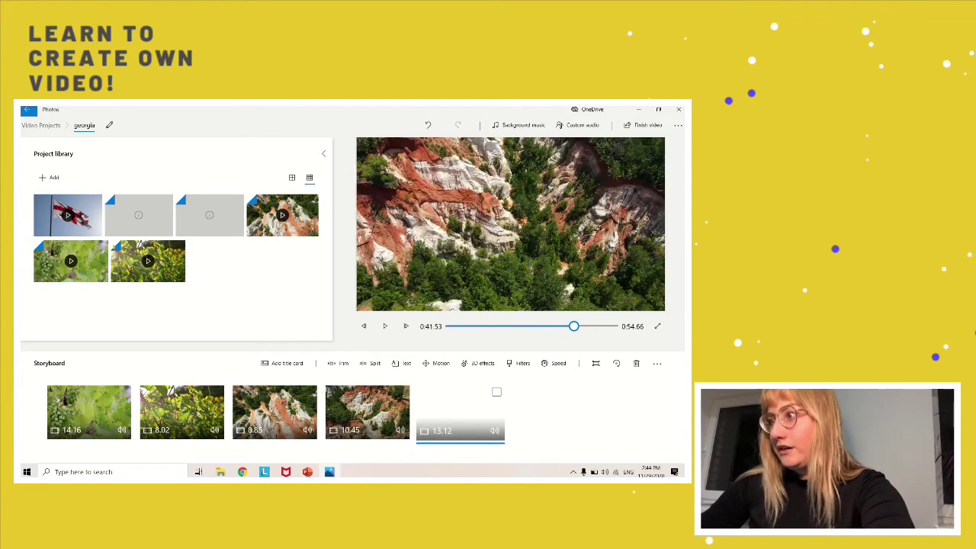
{"action": "left_click_drag", "start_coordinate": [92, 228], "coordinate": [563, 420]}
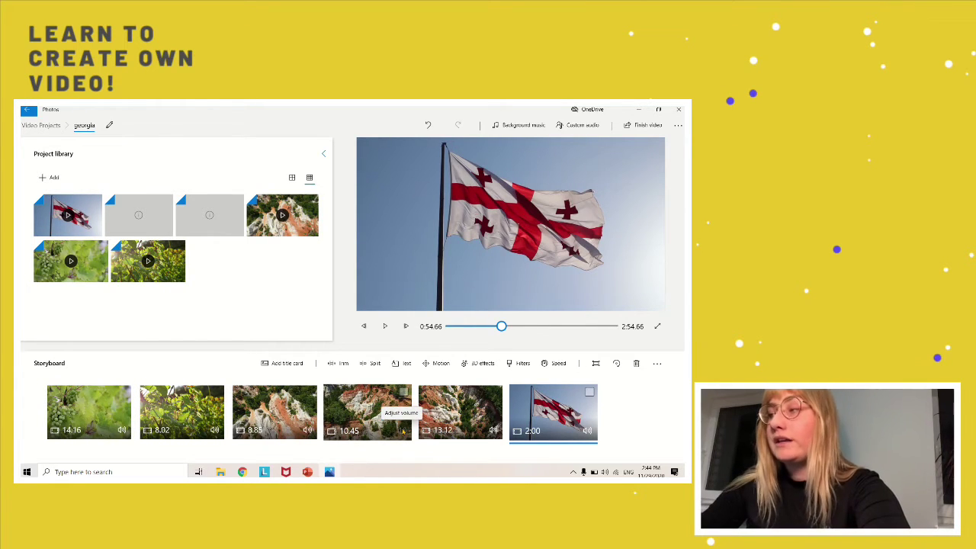
Step: Turn the volume to zero on the two grape clips and three canyon clips in the storyboard
{"action": "left_click", "coordinate": [123, 432]}
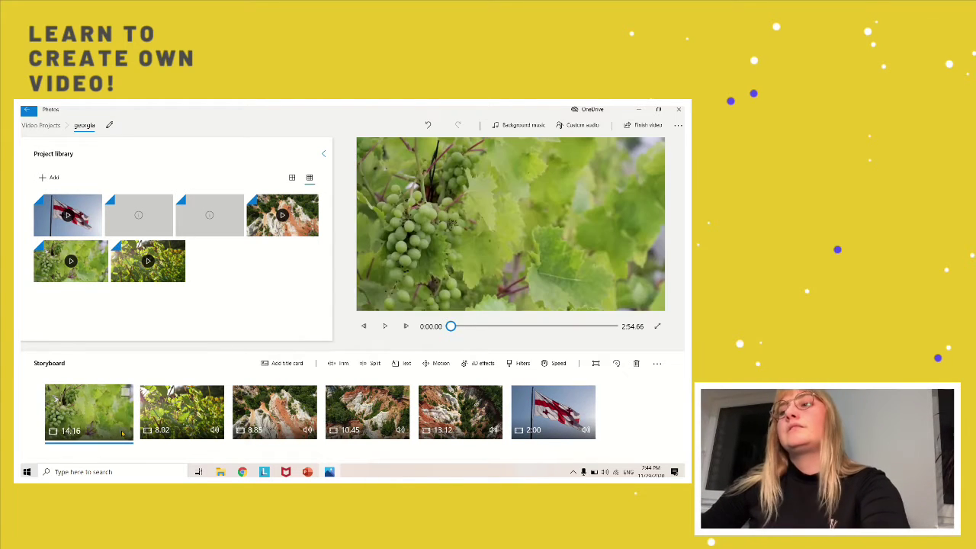
{"action": "left_click", "coordinate": [124, 431]}
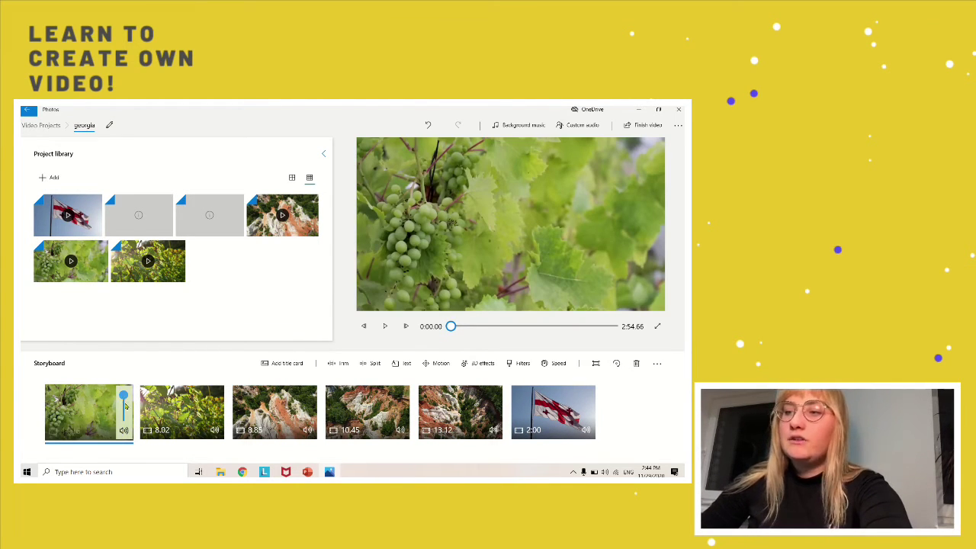
{"action": "left_click_drag", "start_coordinate": [126, 407], "coordinate": [126, 431]}
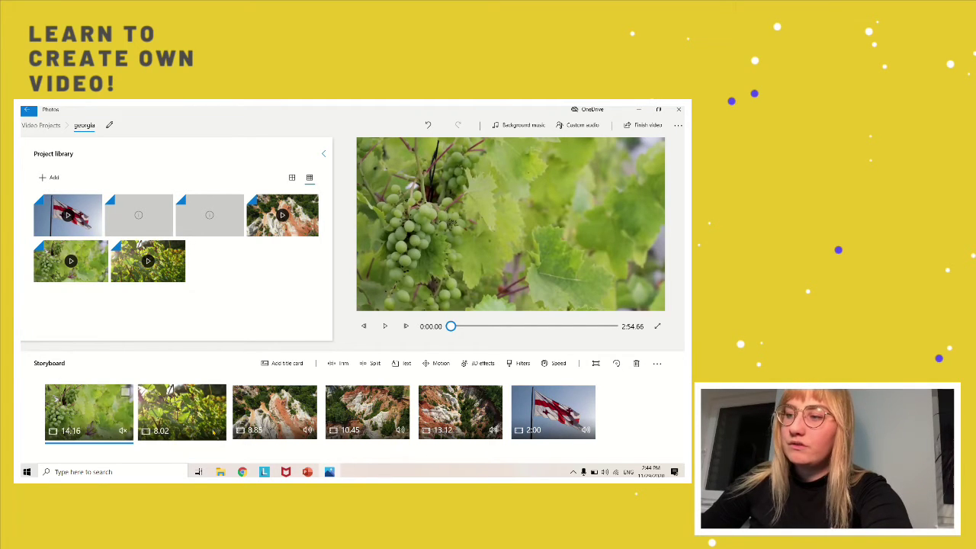
{"action": "left_click", "coordinate": [217, 429]}
{"action": "left_click_drag", "start_coordinate": [217, 393], "coordinate": [217, 415]}
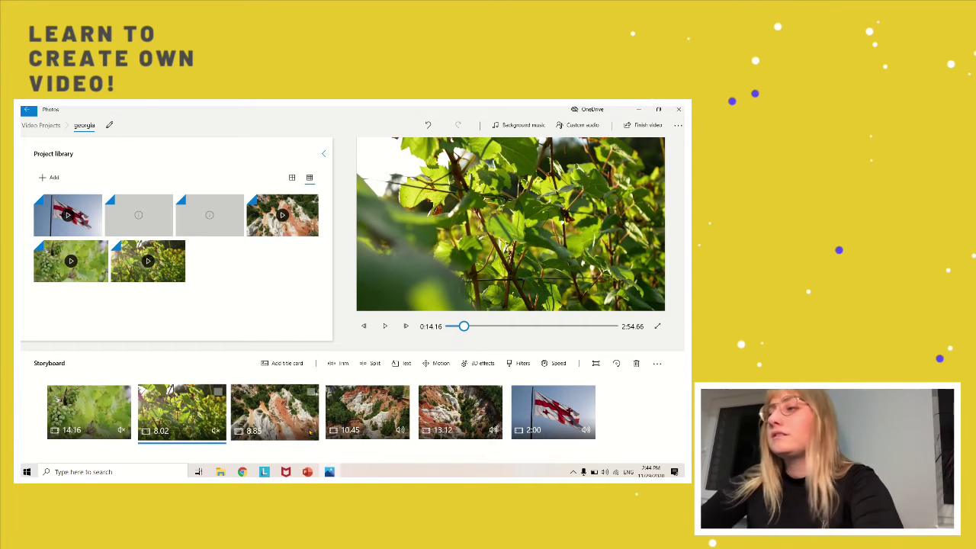
{"action": "left_click", "coordinate": [311, 430]}
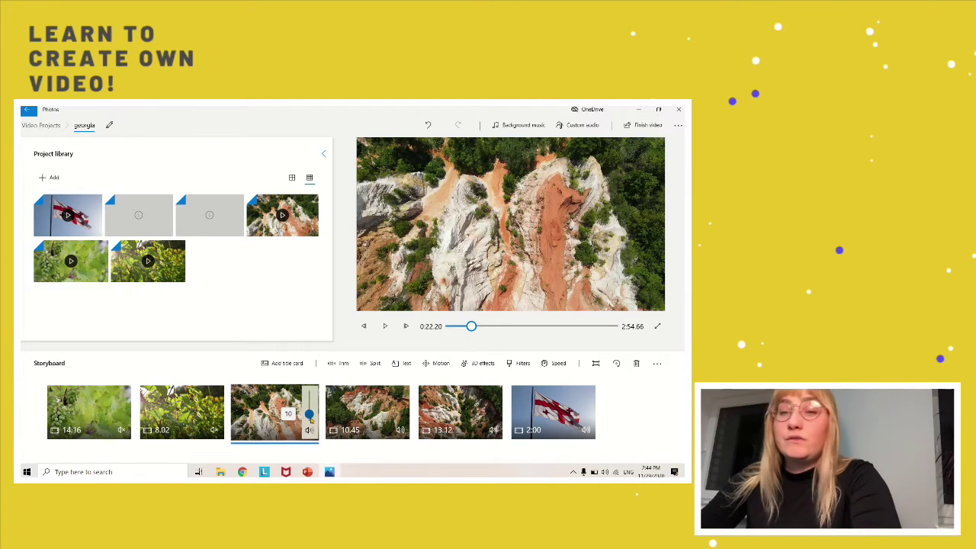
{"action": "left_click", "coordinate": [400, 431]}
{"action": "left_click_drag", "start_coordinate": [402, 402], "coordinate": [405, 429]}
{"action": "left_click", "coordinate": [494, 431]}
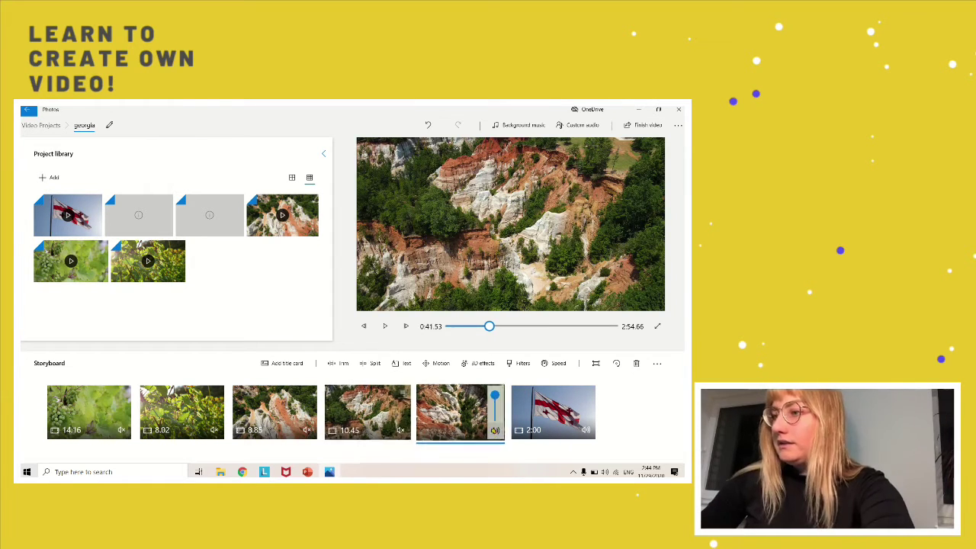
{"action": "left_click_drag", "start_coordinate": [495, 393], "coordinate": [495, 417]}
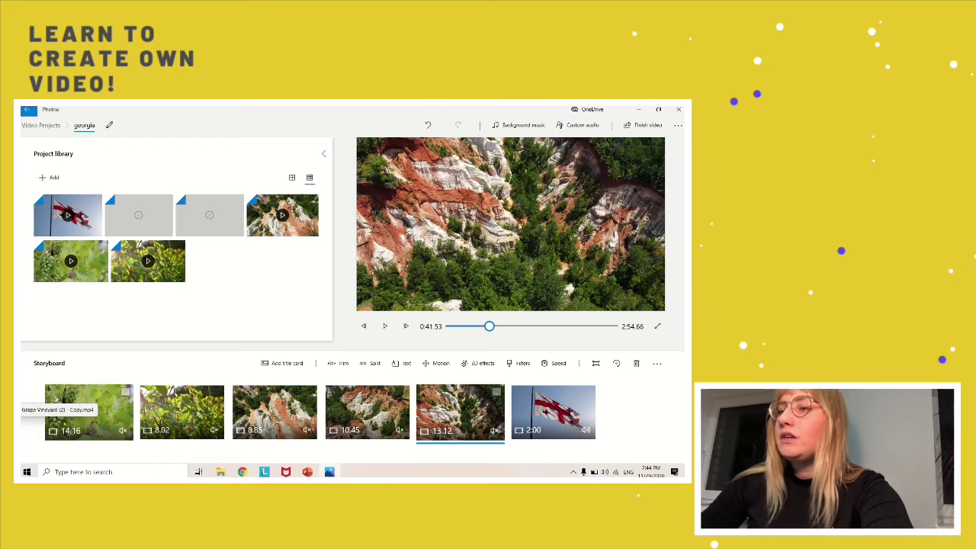
{"action": "left_click", "coordinate": [84, 436]}
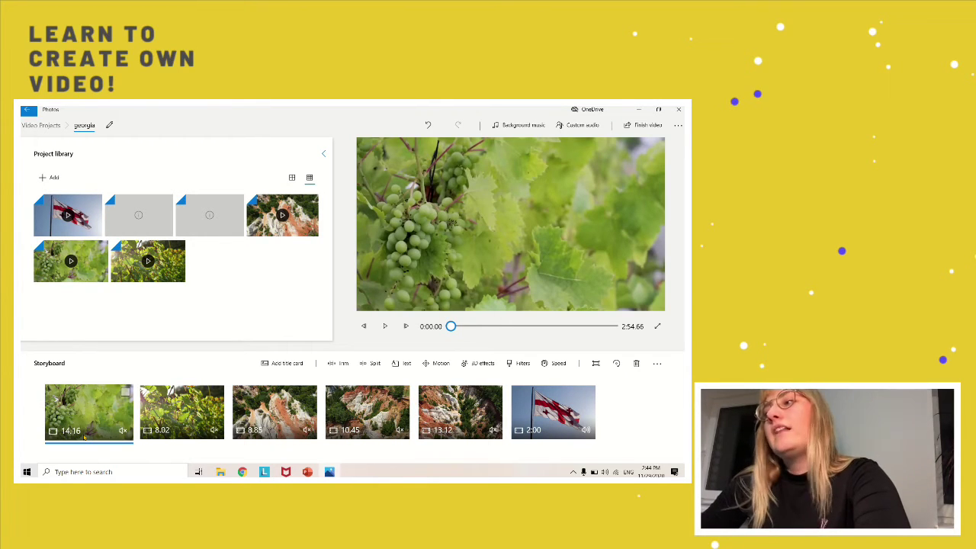
Step: Trim the first grapes clip to about 5.77 seconds by pulling its end point earlier
{"action": "left_click", "coordinate": [338, 366]}
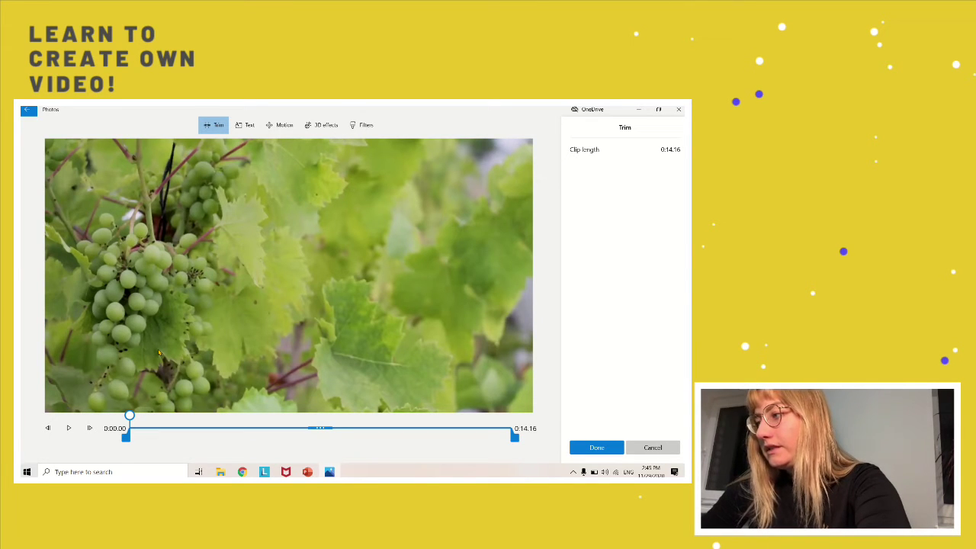
{"action": "left_click", "coordinate": [69, 427]}
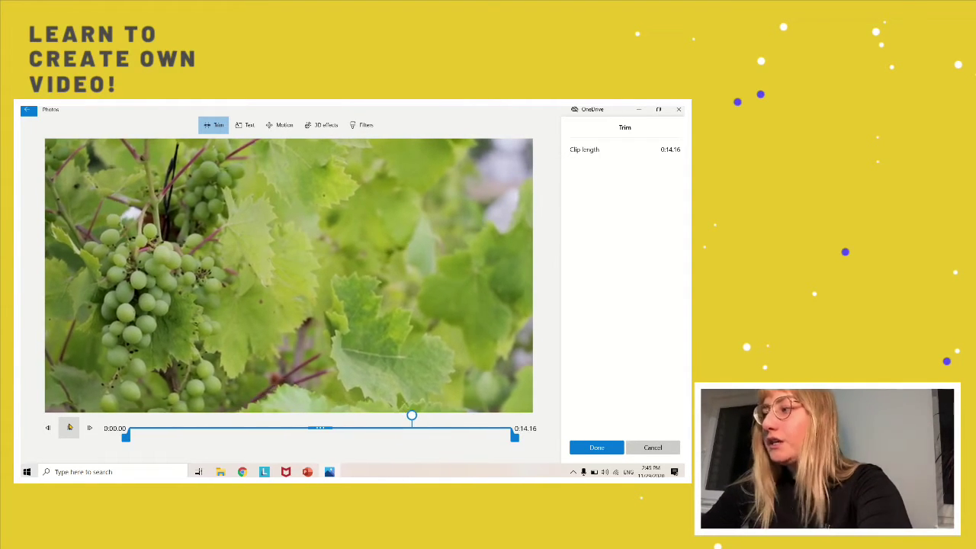
{"action": "left_click", "coordinate": [69, 427]}
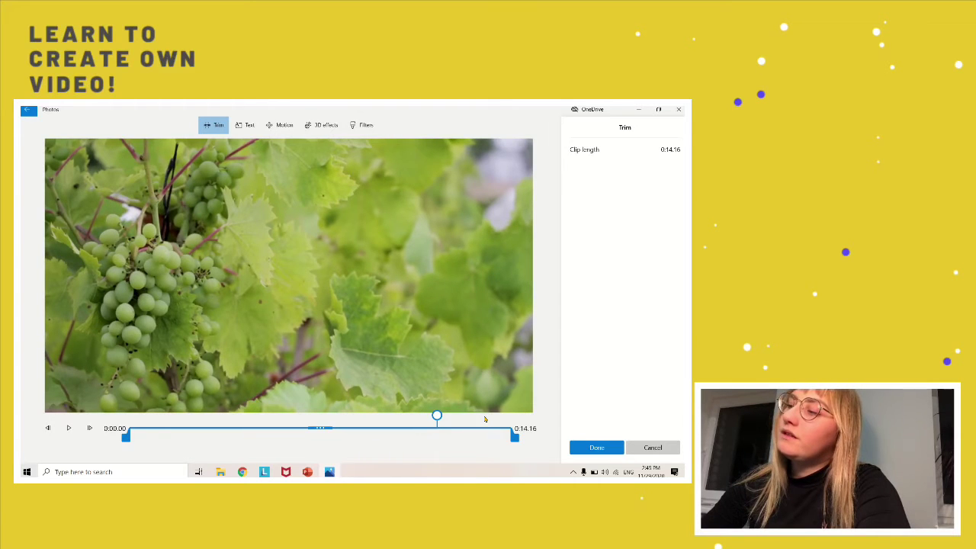
{"action": "left_click_drag", "start_coordinate": [511, 437], "coordinate": [503, 438]}
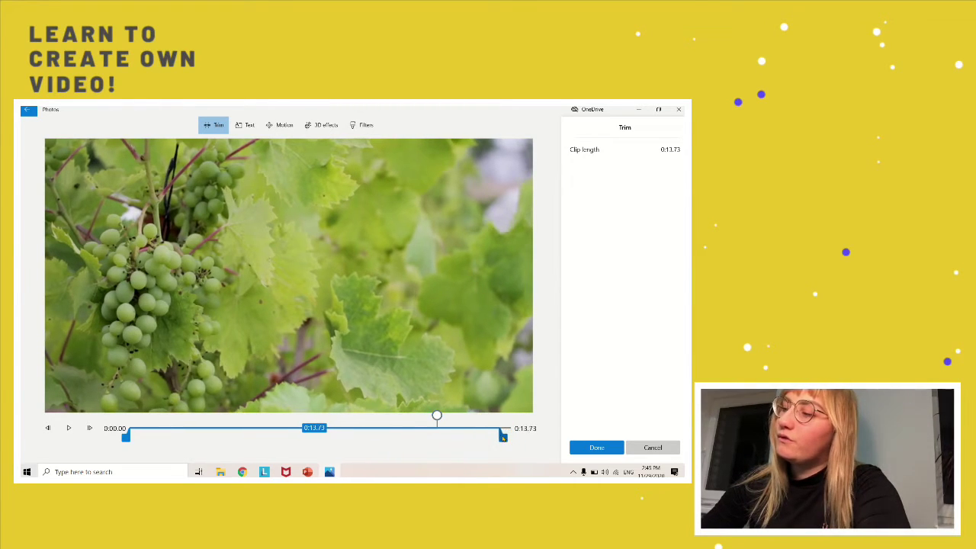
{"action": "left_click_drag", "start_coordinate": [396, 435], "coordinate": [360, 436]}
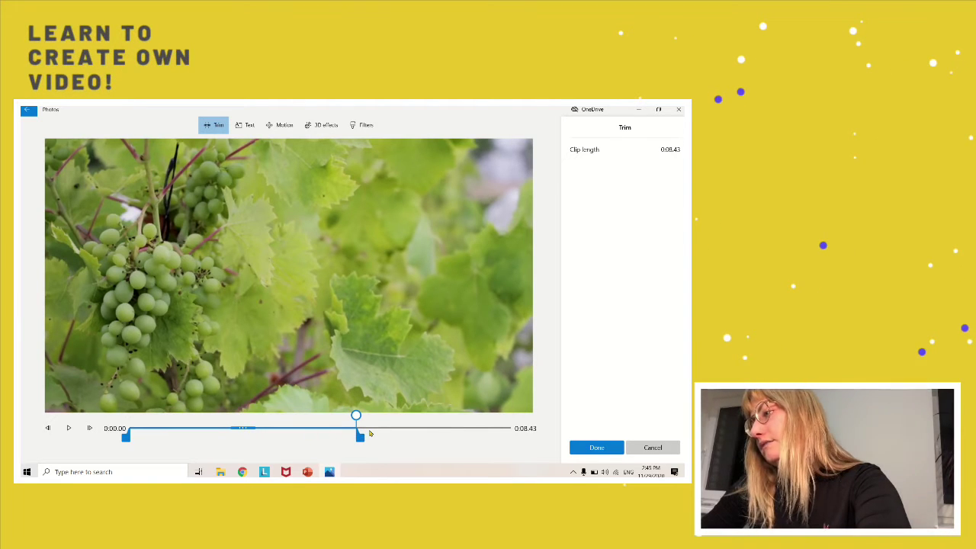
{"action": "left_click_drag", "start_coordinate": [360, 436], "coordinate": [288, 445]}
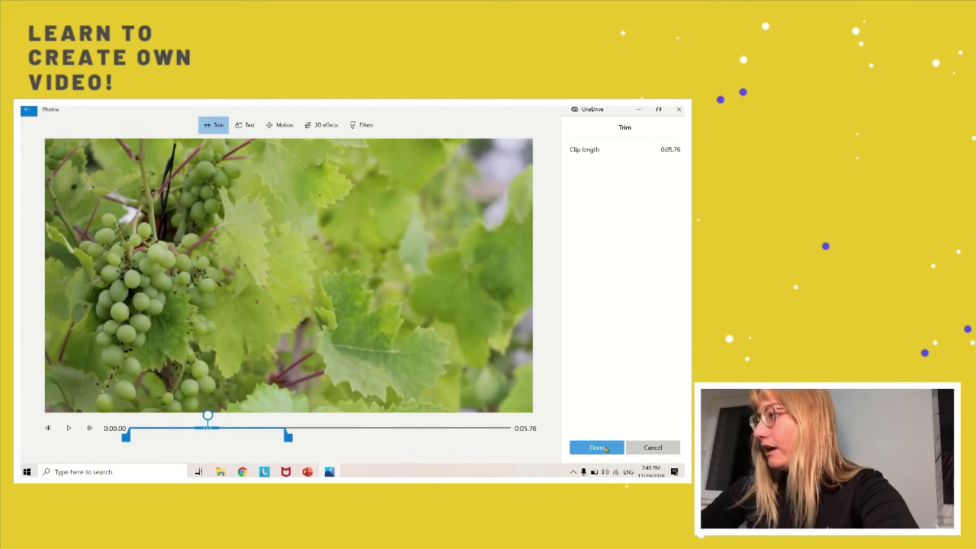
{"action": "left_click", "coordinate": [597, 448]}
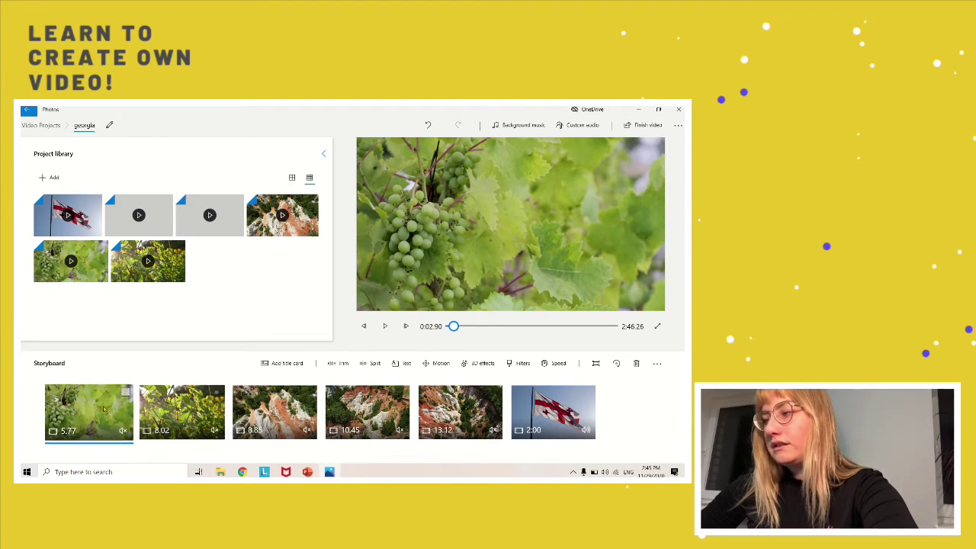
{"action": "mouse_move", "coordinate": [106, 415]}
{"action": "left_mouse_down"}
{"action": "mouse_move", "coordinate": [385, 412]}
{"action": "mouse_move", "coordinate": [191, 402]}
{"action": "mouse_move", "coordinate": [96, 408]}
{"action": "mouse_move", "coordinate": [97, 422]}
{"action": "left_mouse_up"}
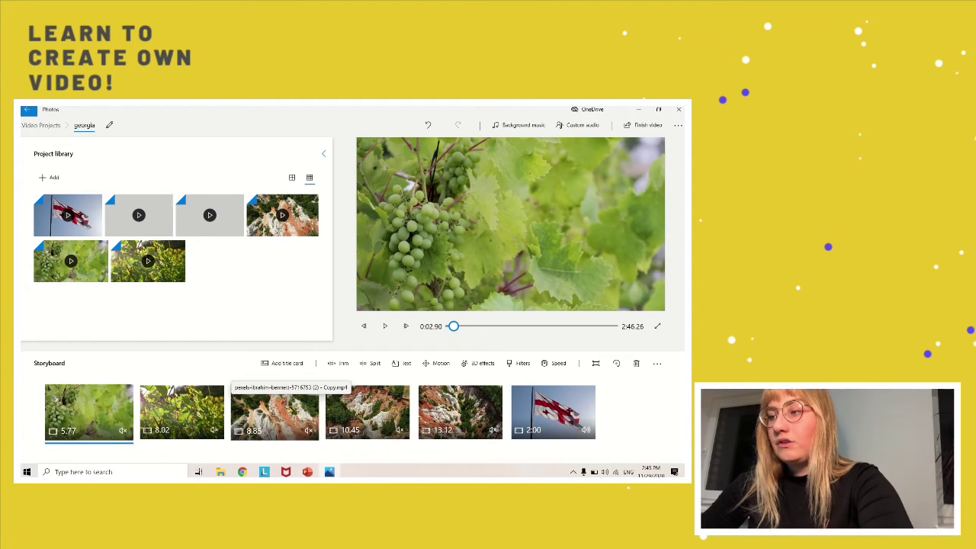
{"action": "mouse_move", "coordinate": [290, 412]}
{"action": "left_mouse_down"}
{"action": "mouse_move", "coordinate": [196, 409]}
{"action": "mouse_move", "coordinate": [307, 418]}
{"action": "mouse_move", "coordinate": [296, 418]}
{"action": "left_mouse_up"}
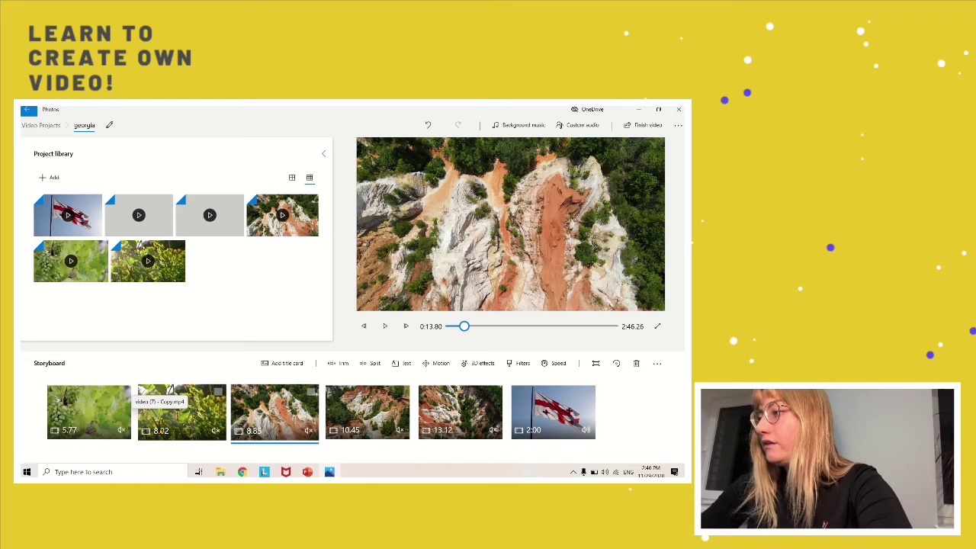
Step: Trim the 13.12 canyon clip to its 9.6–12 second section and the 10.45 clip to 2.5 seconds
{"action": "double_click", "coordinate": [452, 433]}
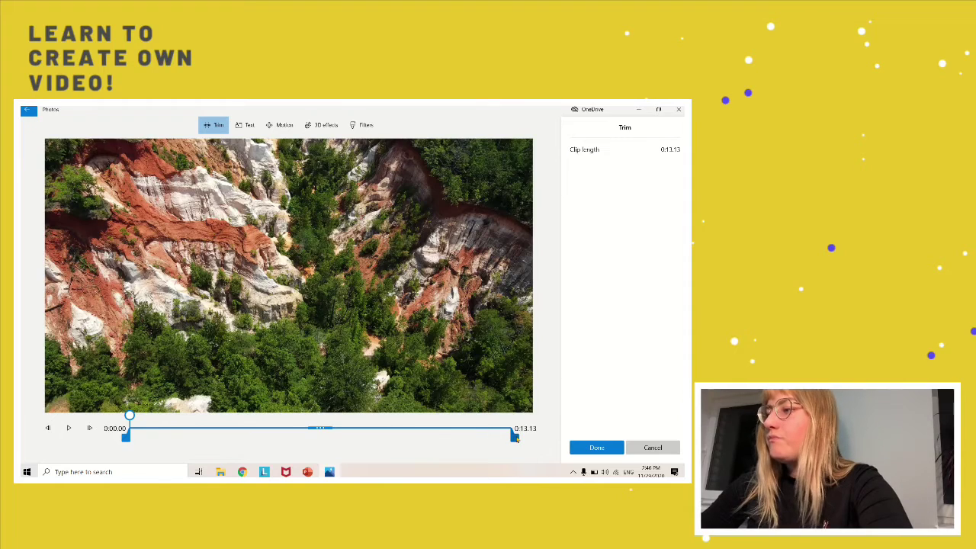
{"action": "left_click_drag", "start_coordinate": [515, 436], "coordinate": [540, 447]}
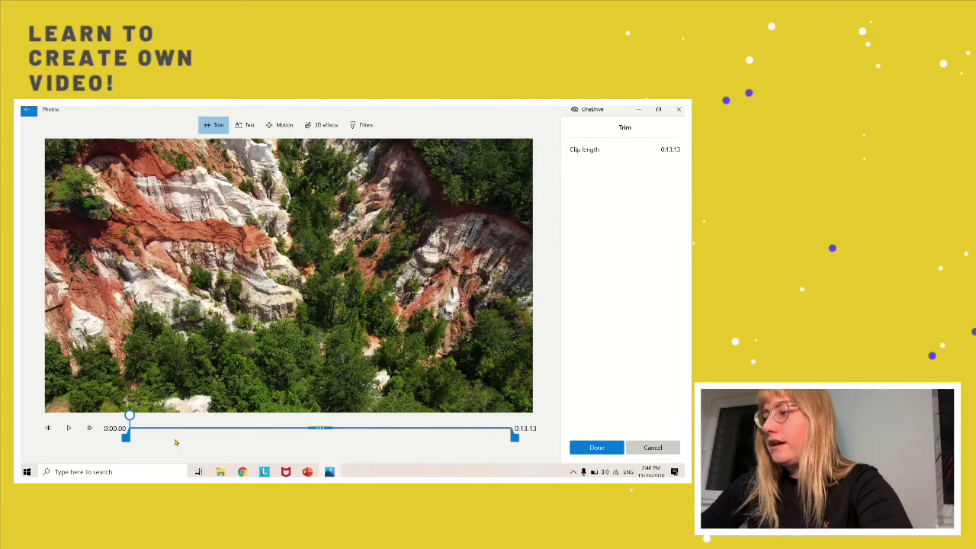
{"action": "left_click_drag", "start_coordinate": [127, 440], "coordinate": [399, 436]}
{"action": "left_click", "coordinate": [596, 447]}
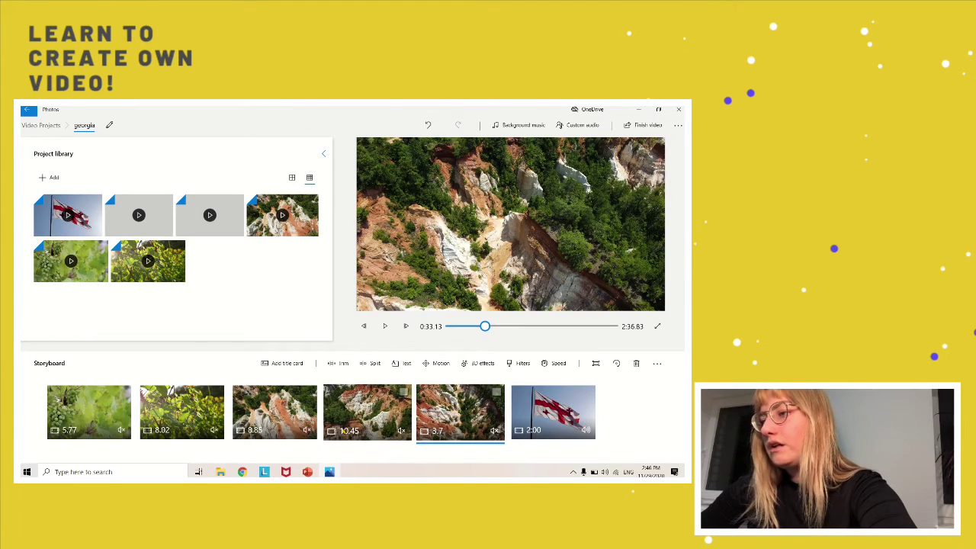
{"action": "double_click", "coordinate": [344, 424]}
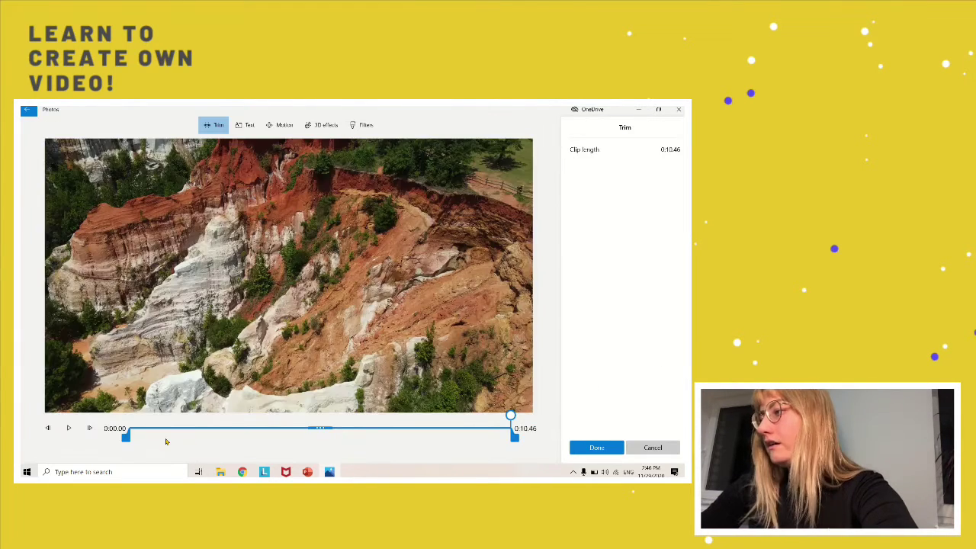
{"action": "left_click_drag", "start_coordinate": [515, 436], "coordinate": [231, 428]}
{"action": "left_click", "coordinate": [597, 447]}
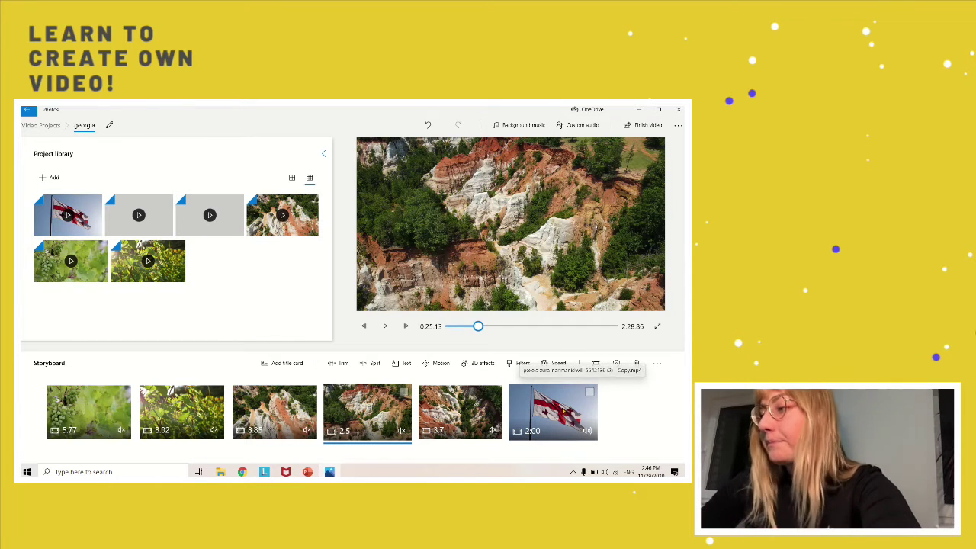
Step: Shorten the 8.85 canyon clip to about 3 seconds and extend the 2.5-second clip to about 4.8
{"action": "left_click", "coordinate": [565, 411]}
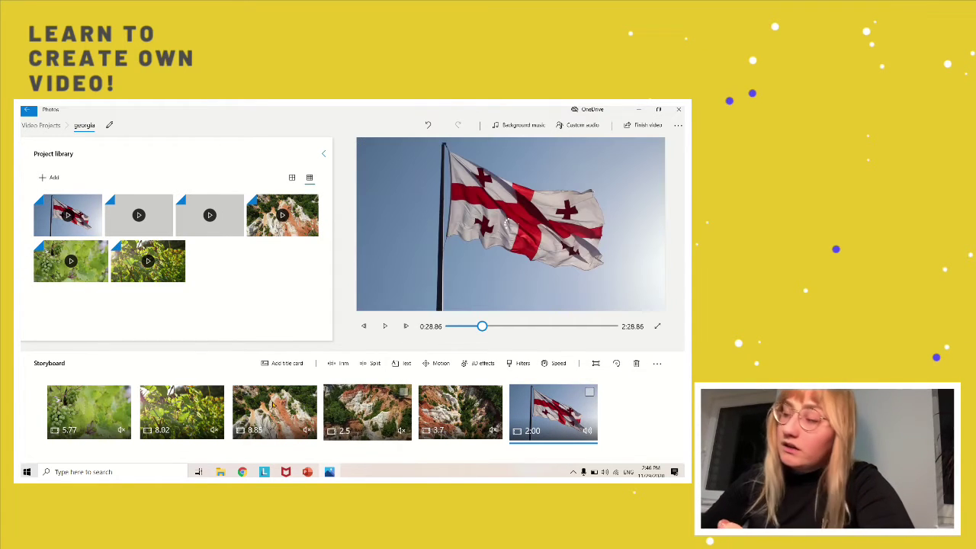
{"action": "left_click", "coordinate": [293, 408]}
{"action": "left_click", "coordinate": [336, 364]}
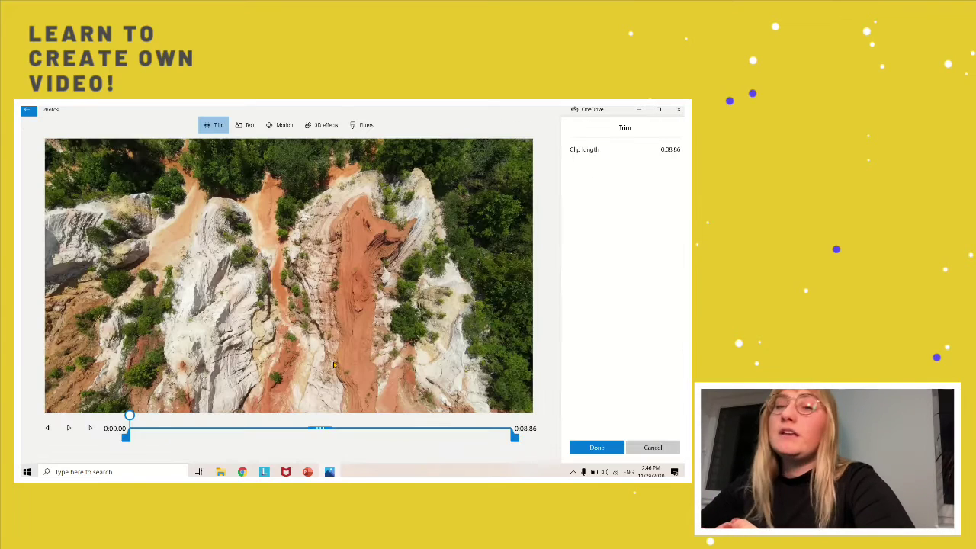
{"action": "left_click_drag", "start_coordinate": [512, 439], "coordinate": [353, 433]}
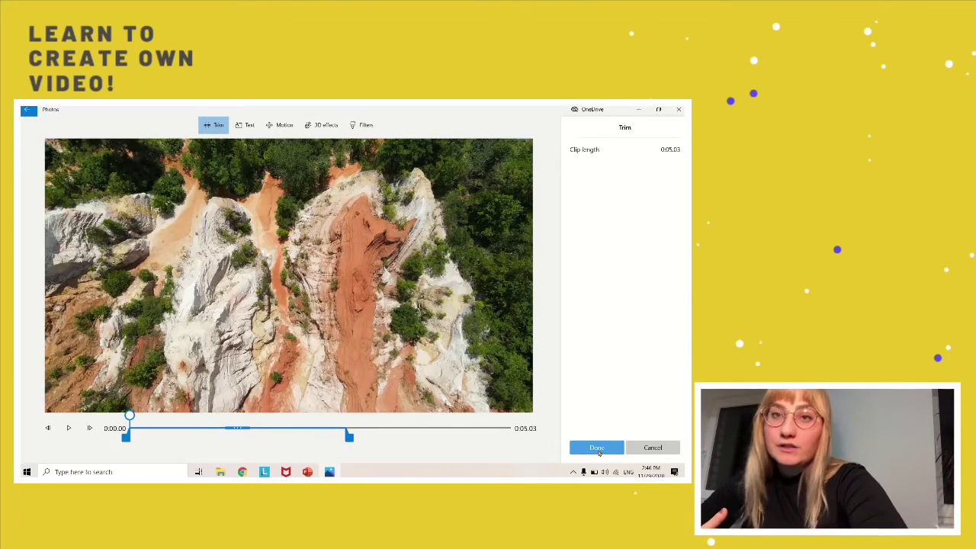
{"action": "left_click", "coordinate": [597, 448]}
{"action": "left_click", "coordinate": [367, 431]}
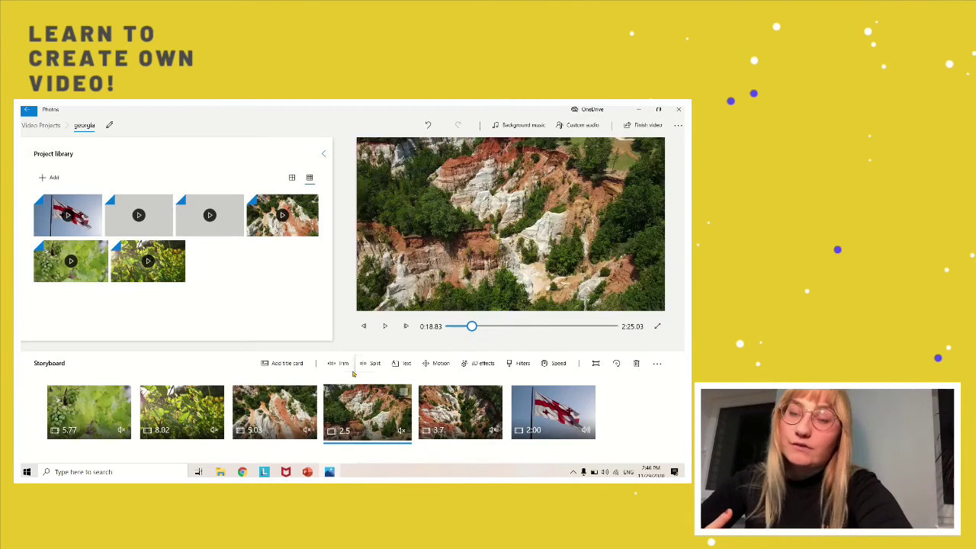
{"action": "left_click", "coordinate": [340, 364]}
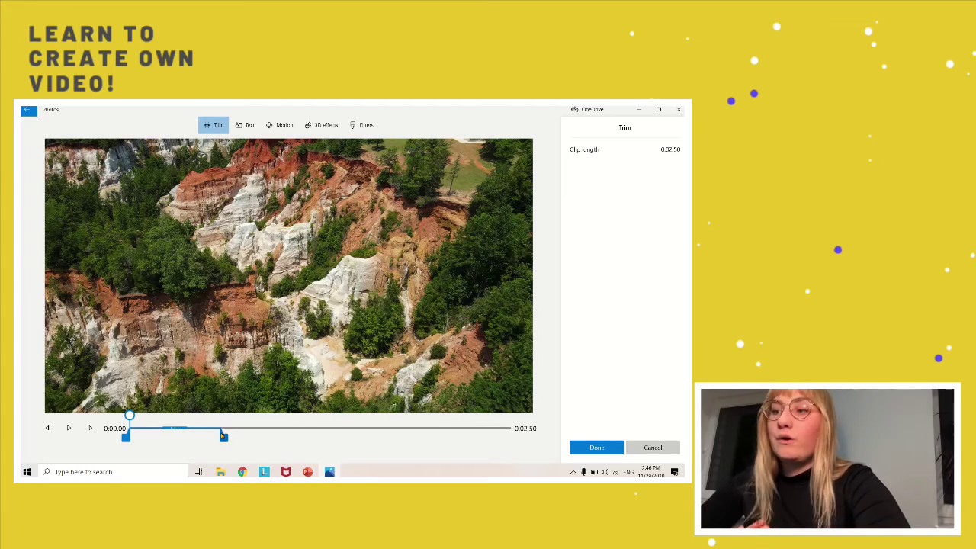
{"action": "left_click_drag", "start_coordinate": [223, 436], "coordinate": [309, 436]}
{"action": "left_click", "coordinate": [596, 448]}
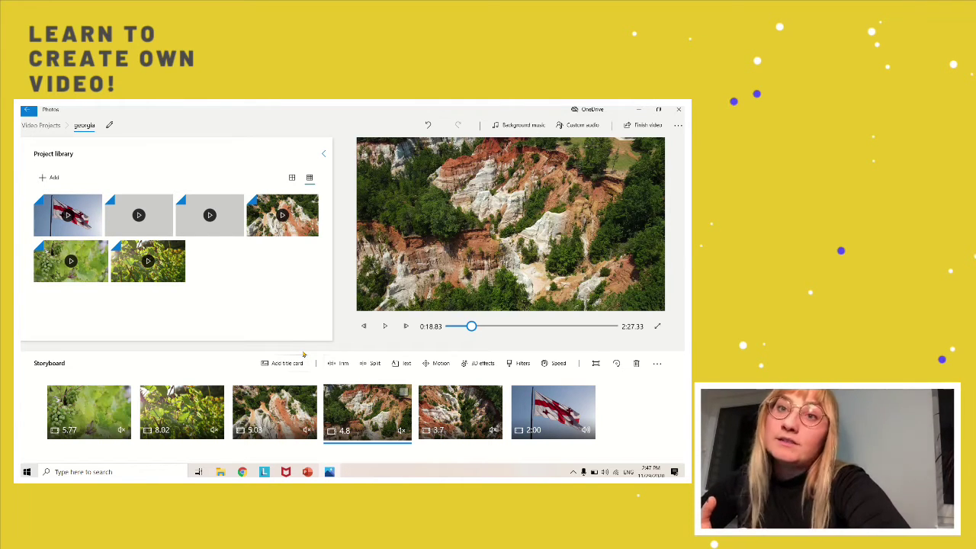
Step: Insert a title card before the first grapes clip and give it a yellow gold background
{"action": "left_click", "coordinate": [112, 406]}
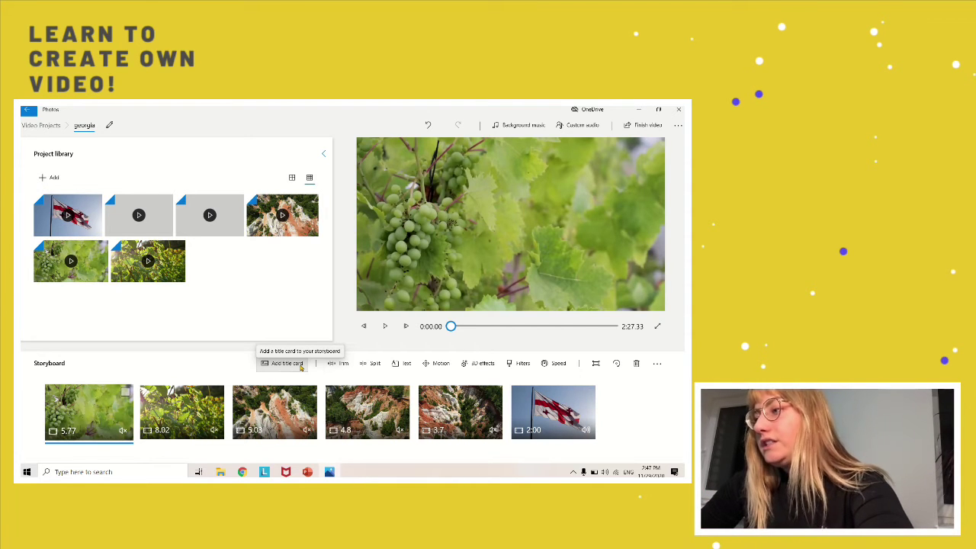
{"action": "left_click", "coordinate": [286, 364]}
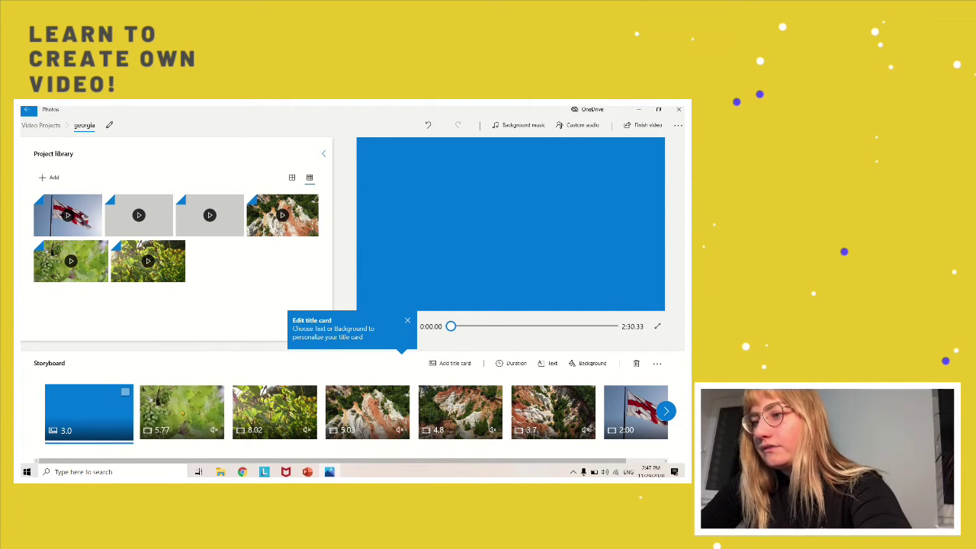
{"action": "left_click_drag", "start_coordinate": [107, 412], "coordinate": [86, 412]}
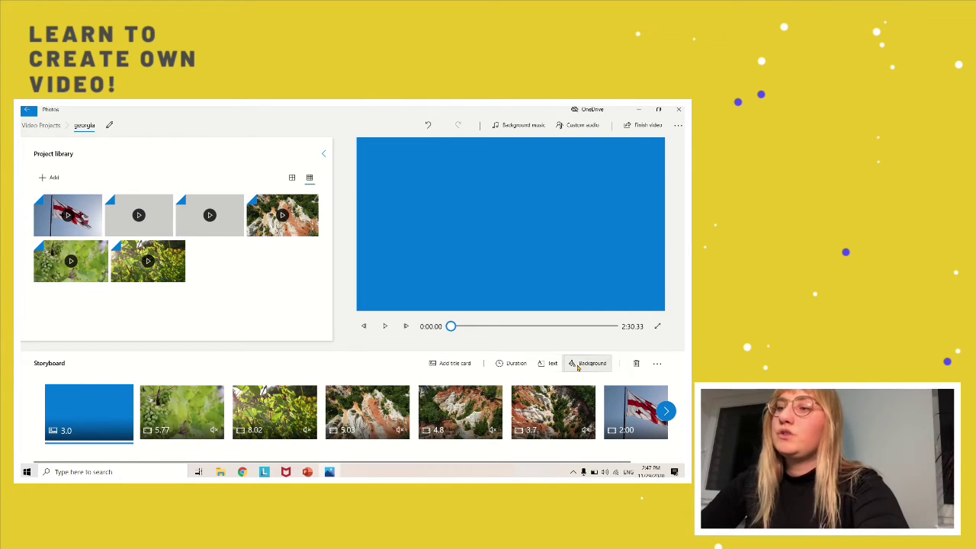
{"action": "left_click", "coordinate": [577, 364]}
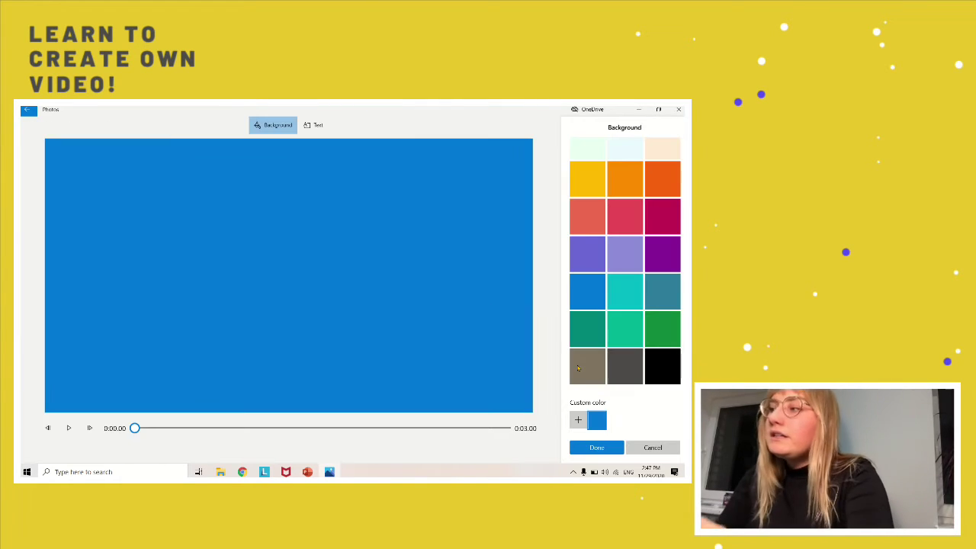
{"action": "left_click", "coordinate": [583, 190]}
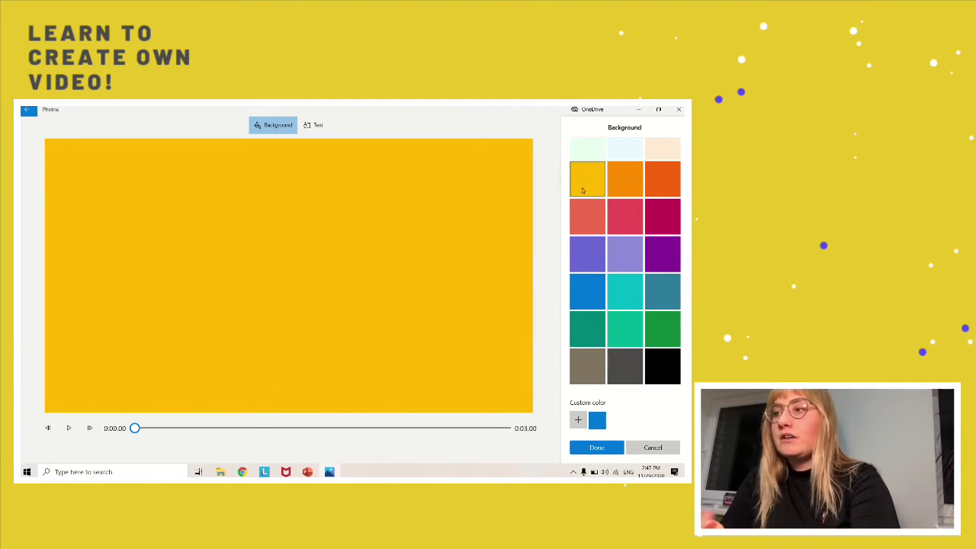
Step: Replace the title card's default text with 'come and visit Georgia!'
{"action": "left_click", "coordinate": [318, 125]}
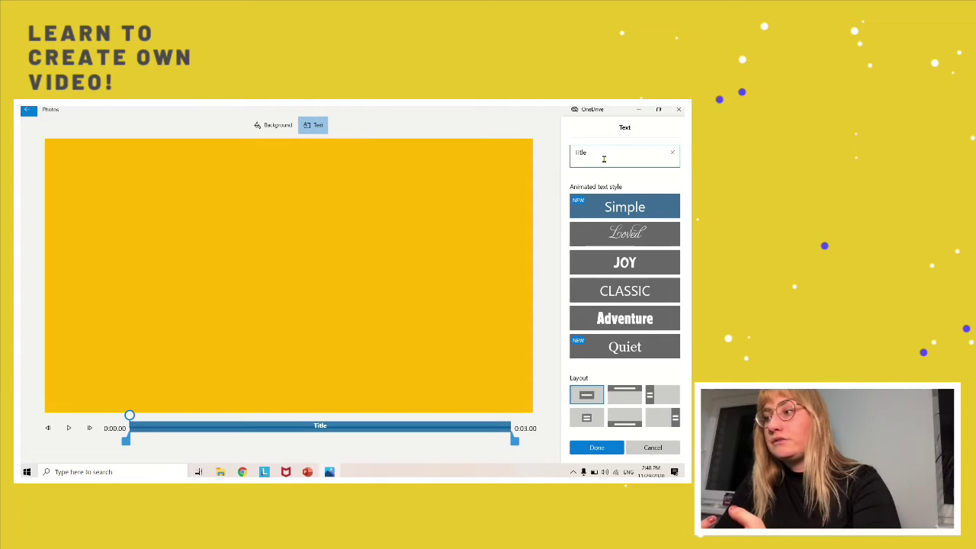
{"action": "left_click", "coordinate": [604, 159]}
{"action": "key", "text": "BackSpace"}
{"action": "key", "text": "BackSpace"}
{"action": "key", "text": "BackSpace"}
{"action": "key", "text": "BackSpace"}
{"action": "key", "text": "BackSpace"}
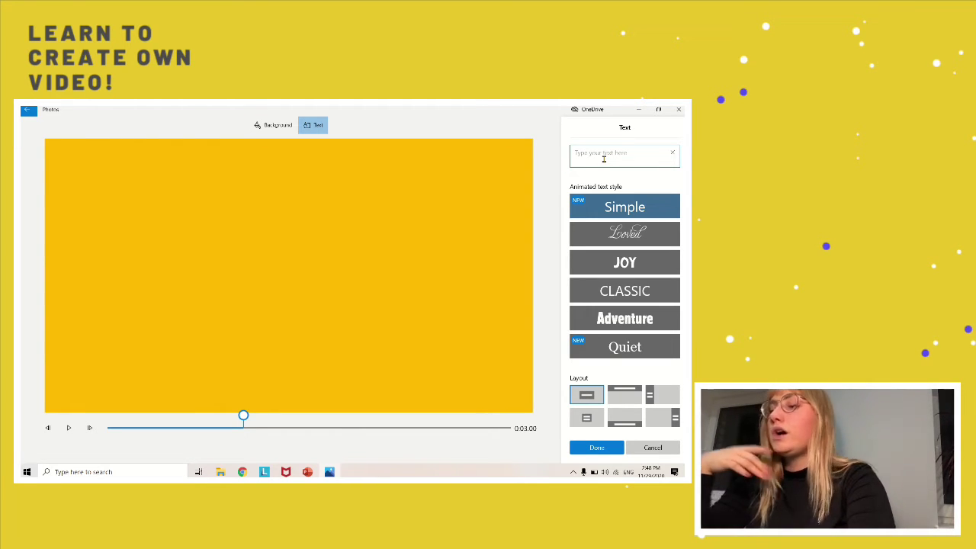
{"action": "type", "text": "come and"}
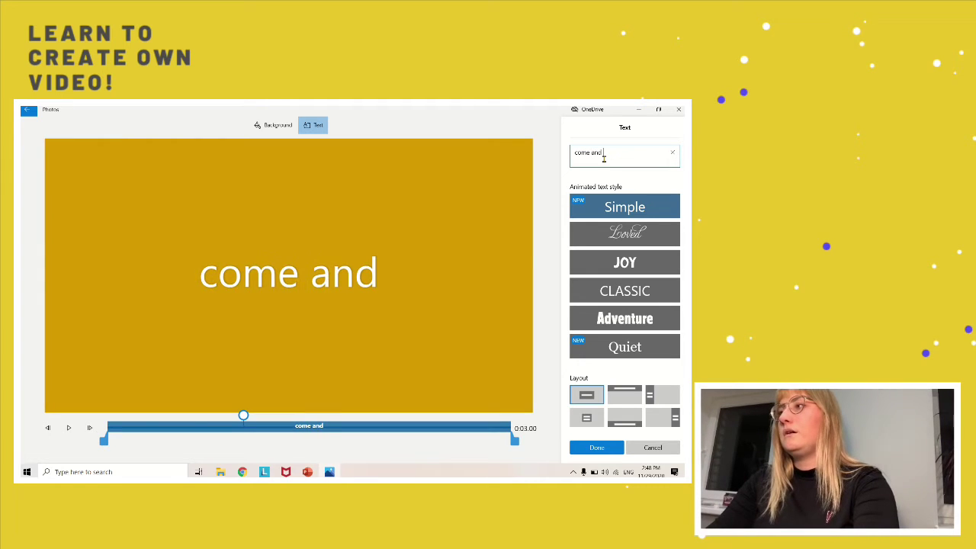
{"action": "type", "text": " visit georg"}
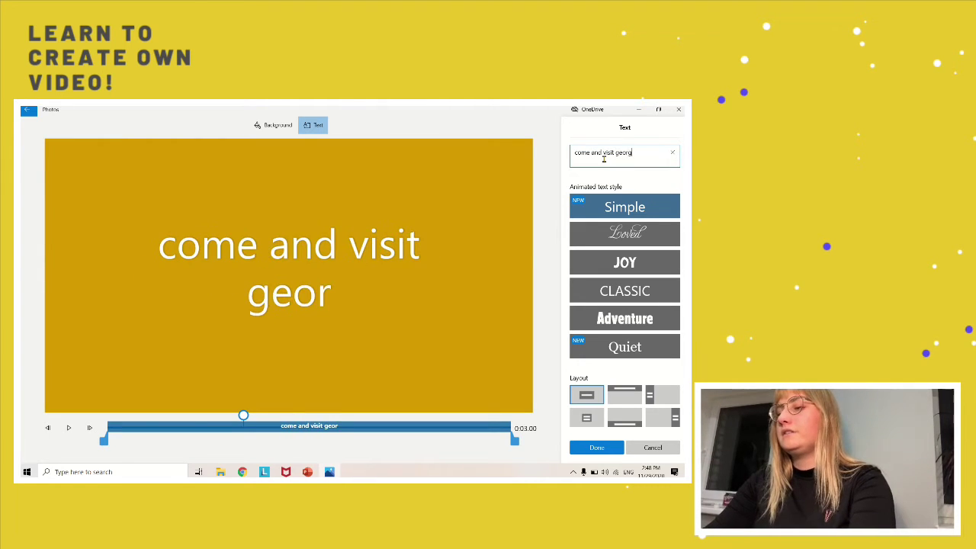
{"action": "type", "text": "ia"}
{"action": "key", "text": "BackSpace"}
{"action": "key", "text": "BackSpace"}
{"action": "key", "text": "BackSpace"}
{"action": "key", "text": "BackSpace"}
{"action": "key", "text": "BackSpace"}
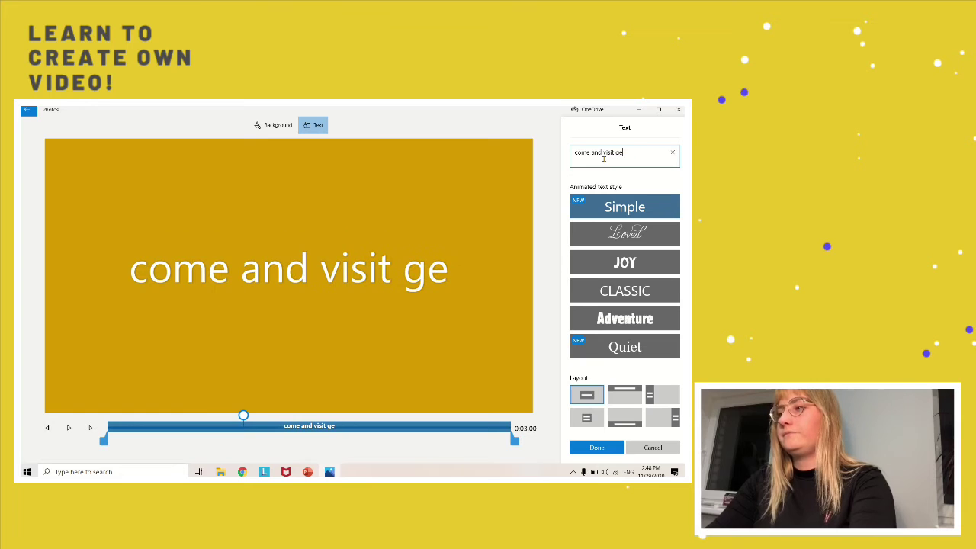
{"action": "key", "text": "BackSpace"}
{"action": "key", "text": "BackSpace"}
{"action": "type", "text": "Georg"}
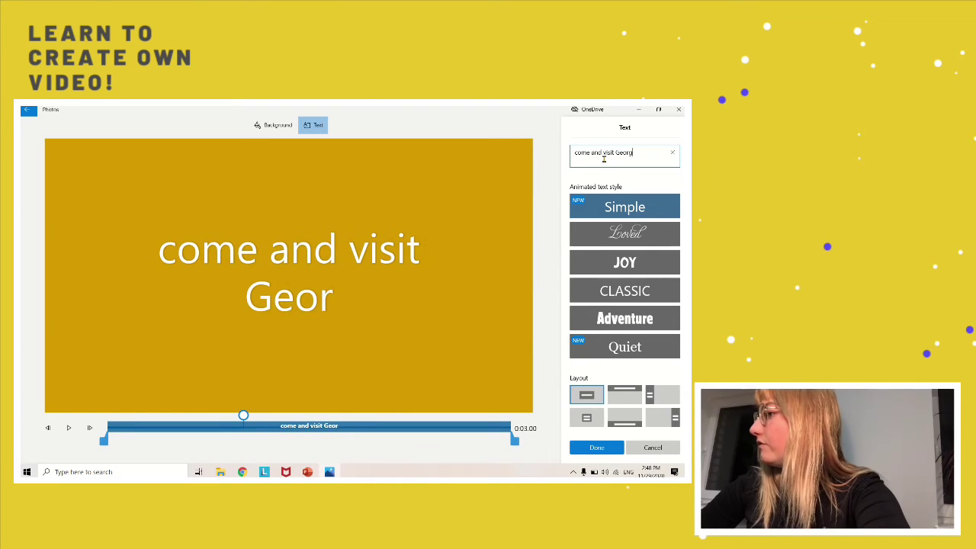
{"action": "type", "text": "ia!"}
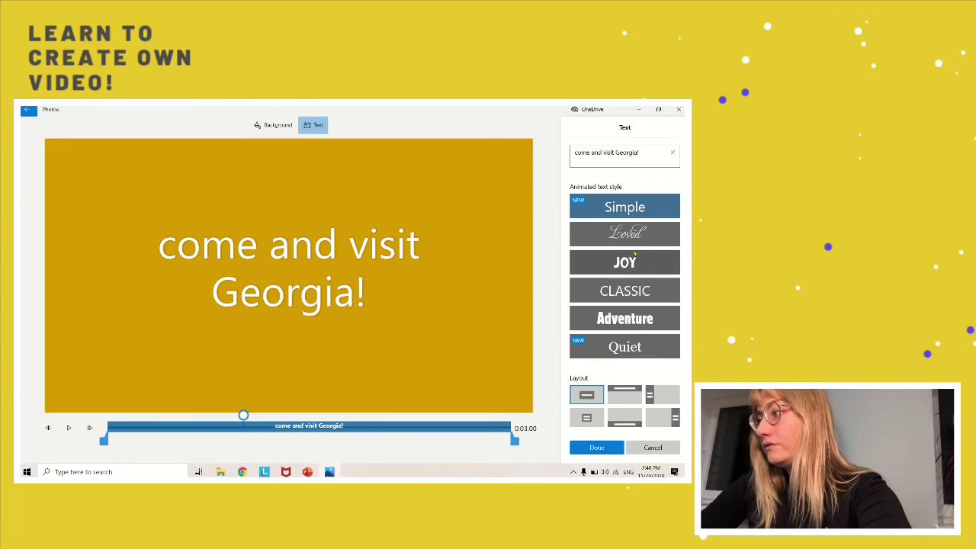
Step: Give the title the Adventure style with centred text on the brush-stroke background
{"action": "left_click", "coordinate": [634, 257]}
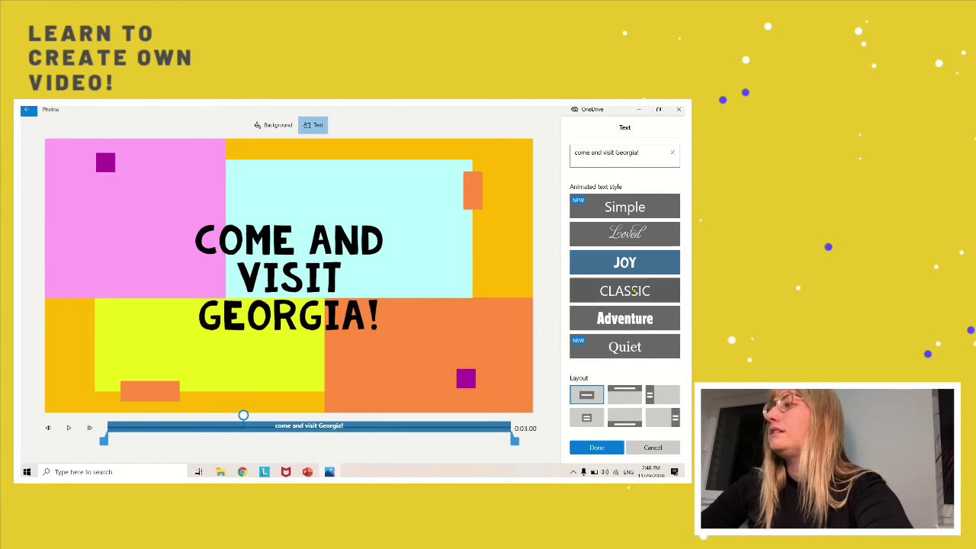
{"action": "left_click", "coordinate": [633, 290]}
{"action": "left_click", "coordinate": [638, 322]}
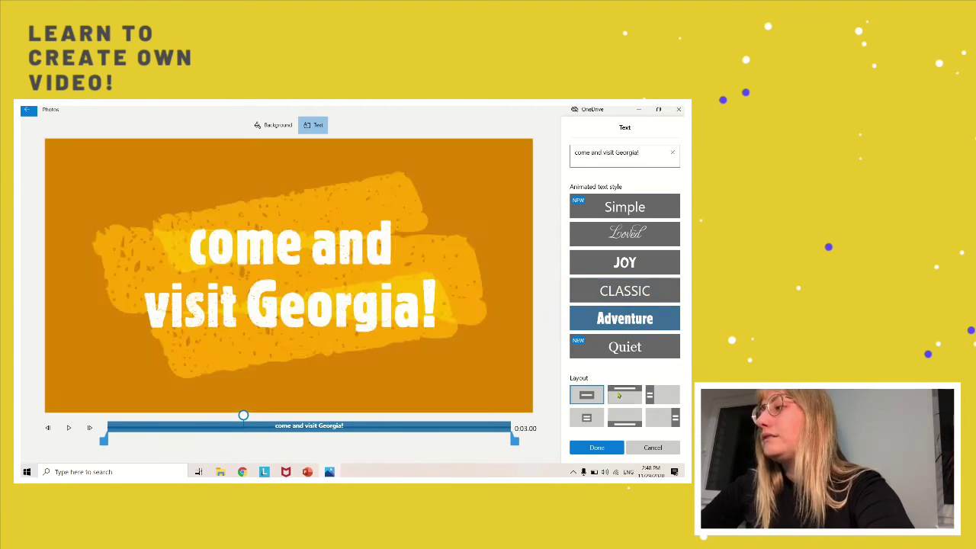
{"action": "left_click", "coordinate": [599, 417]}
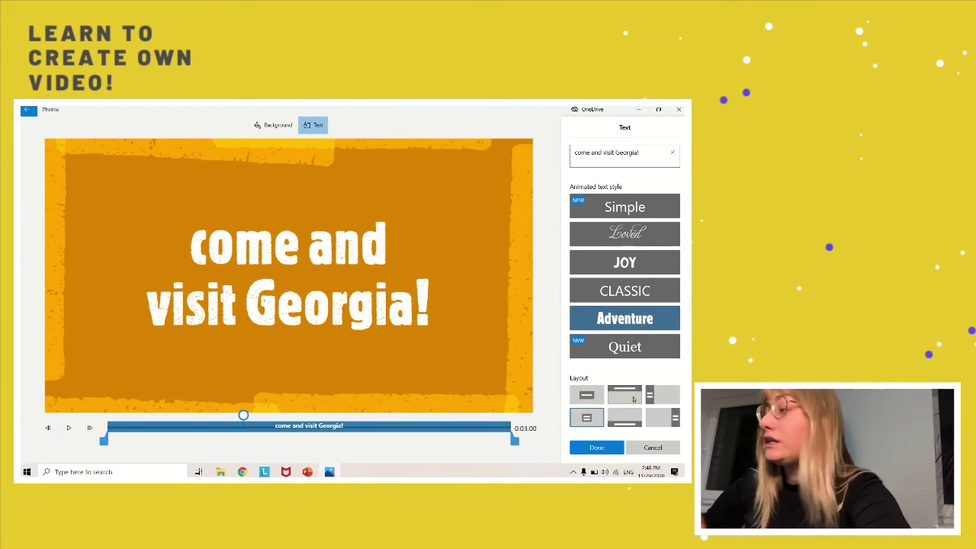
{"action": "left_click", "coordinate": [629, 395]}
{"action": "left_click", "coordinate": [631, 416]}
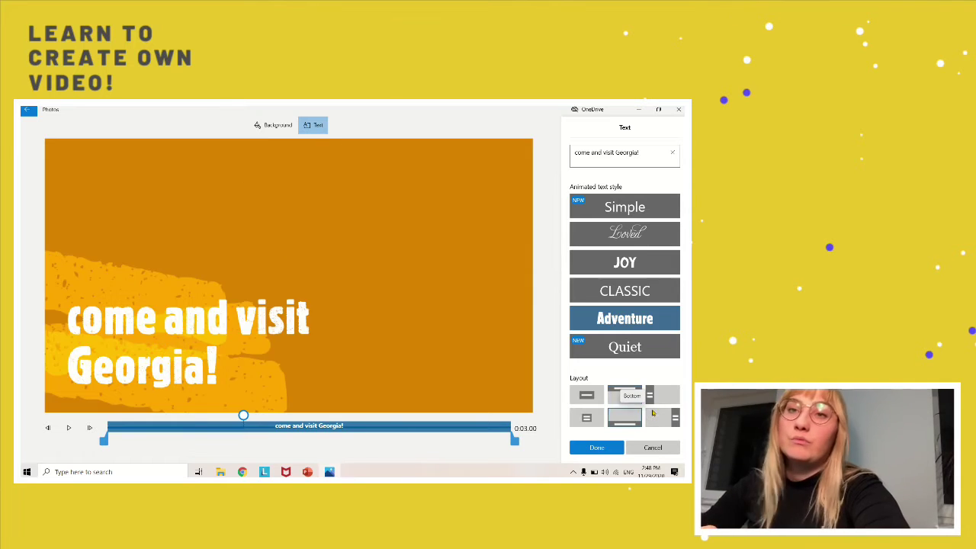
{"action": "left_click", "coordinate": [659, 417]}
{"action": "left_click", "coordinate": [658, 396]}
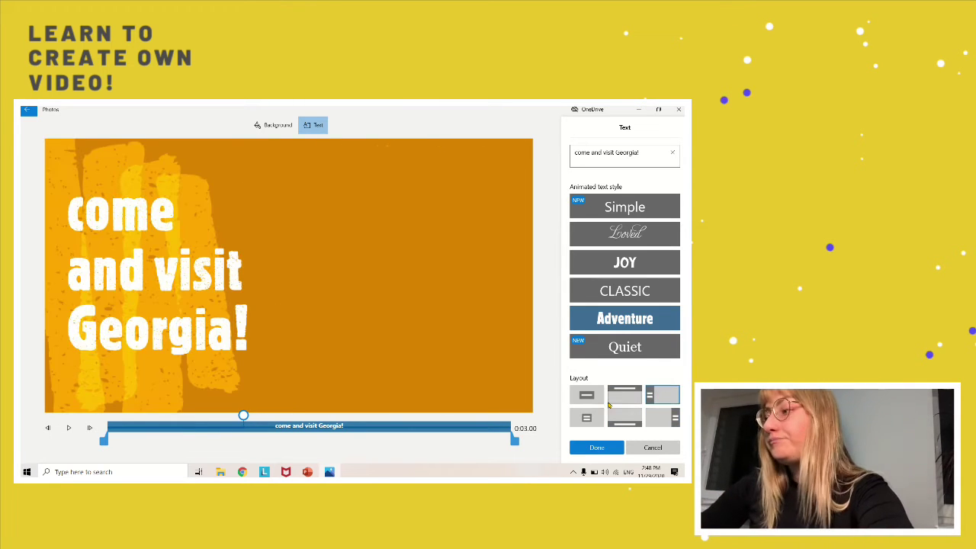
{"action": "left_click", "coordinate": [587, 418]}
{"action": "left_click", "coordinate": [586, 395]}
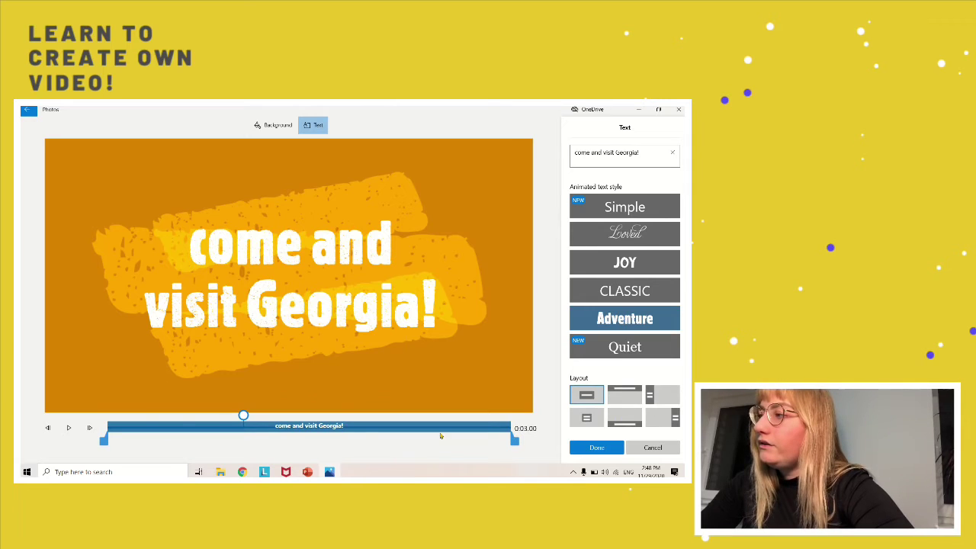
{"action": "mouse_move", "coordinate": [515, 442]}
{"action": "left_mouse_down"}
{"action": "mouse_move", "coordinate": [289, 440]}
{"action": "mouse_move", "coordinate": [514, 437]}
{"action": "left_mouse_up"}
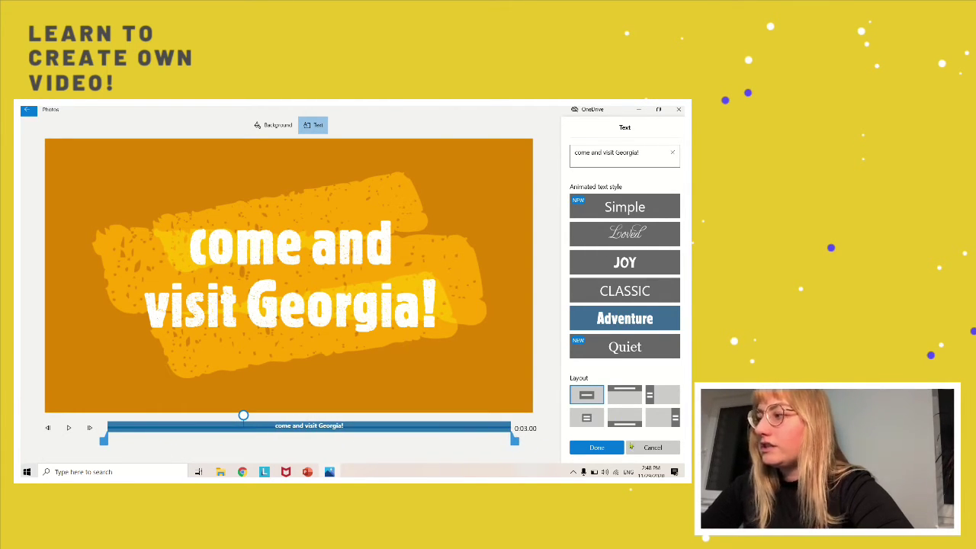
Step: Finish the title card text, keep its 3-second duration, and select the grape clip
{"action": "left_click", "coordinate": [593, 447]}
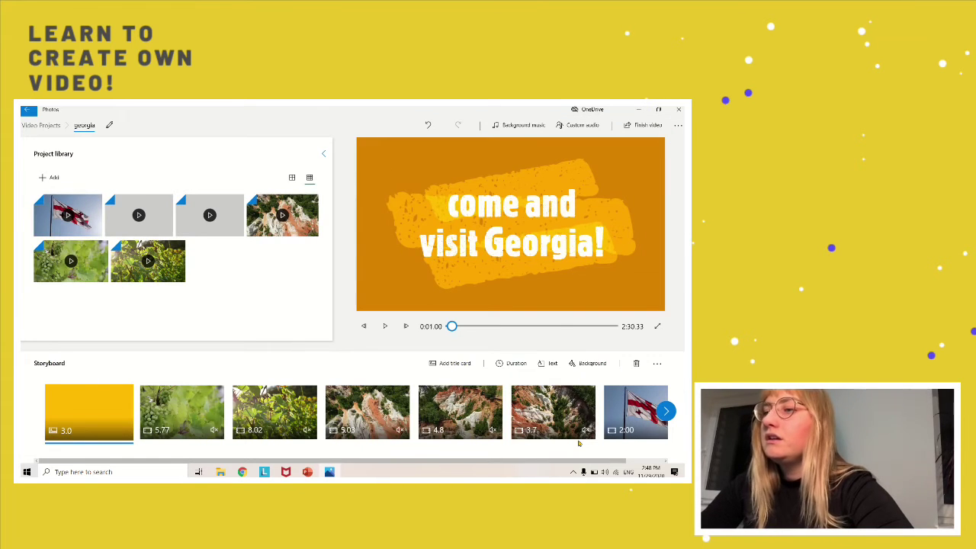
{"action": "left_click", "coordinate": [516, 363]}
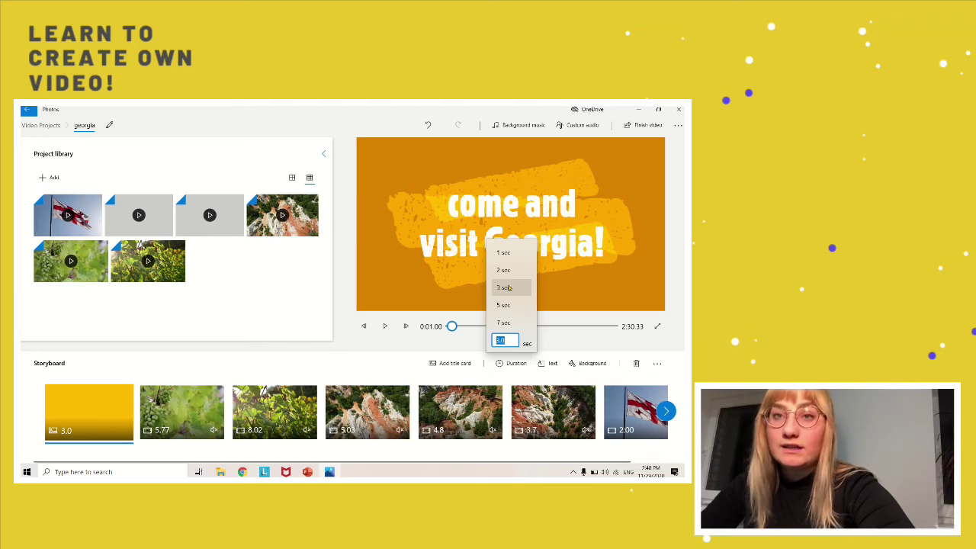
{"action": "left_click", "coordinate": [346, 370]}
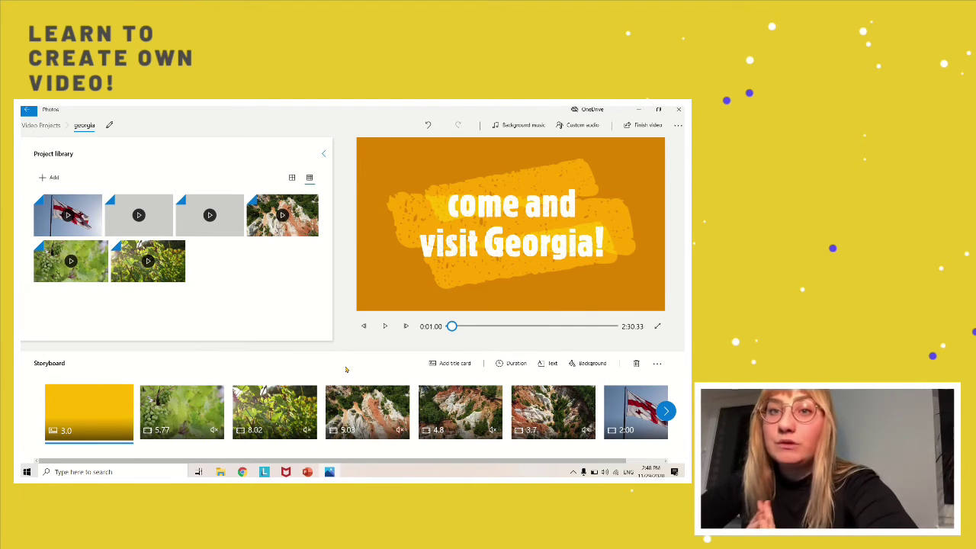
{"action": "left_click", "coordinate": [174, 400]}
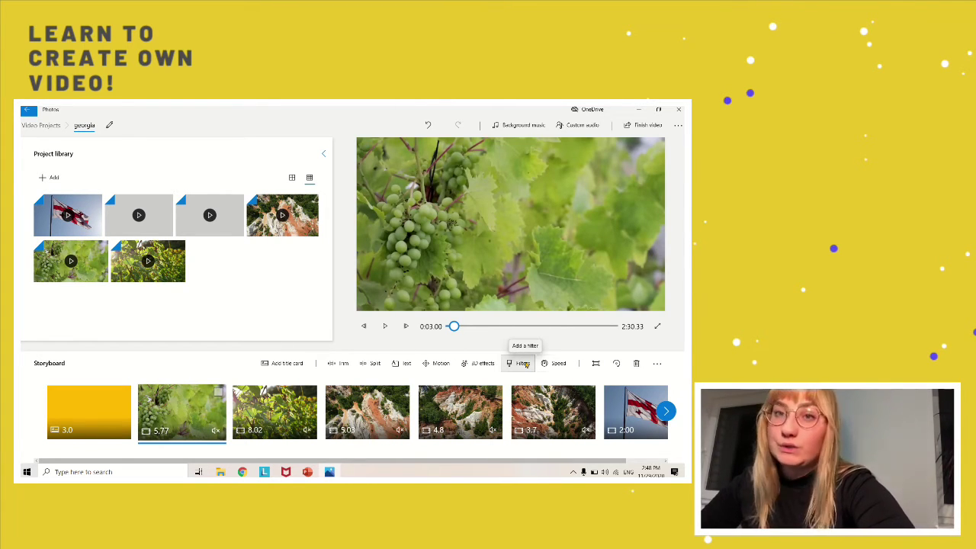
Step: Preview Inky, Brassy, Sepia, Iceberg, Adventure, Classic and Loved filters, then pick Energy
{"action": "left_click", "coordinate": [525, 364]}
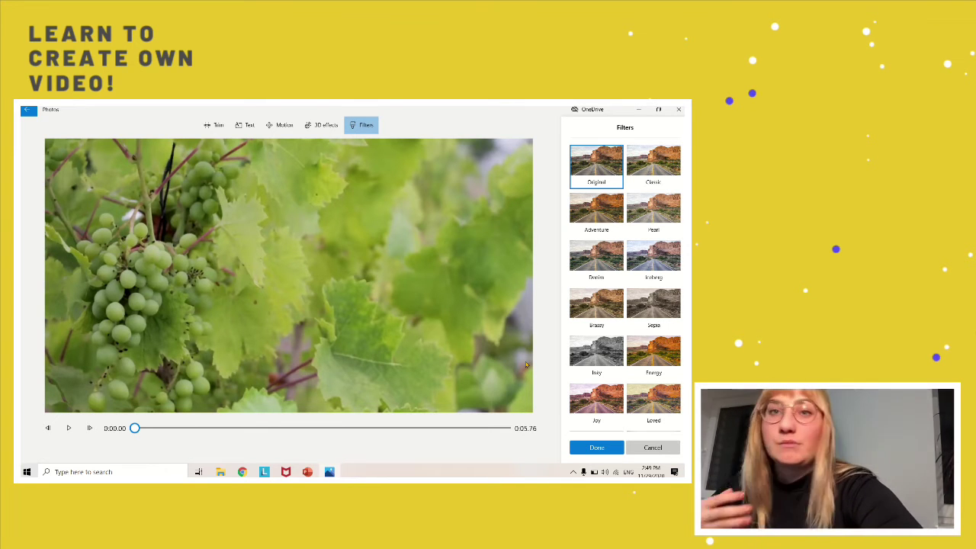
{"action": "left_click", "coordinate": [596, 353]}
{"action": "left_click", "coordinate": [597, 303]}
{"action": "left_click", "coordinate": [654, 305]}
{"action": "left_click", "coordinate": [649, 264]}
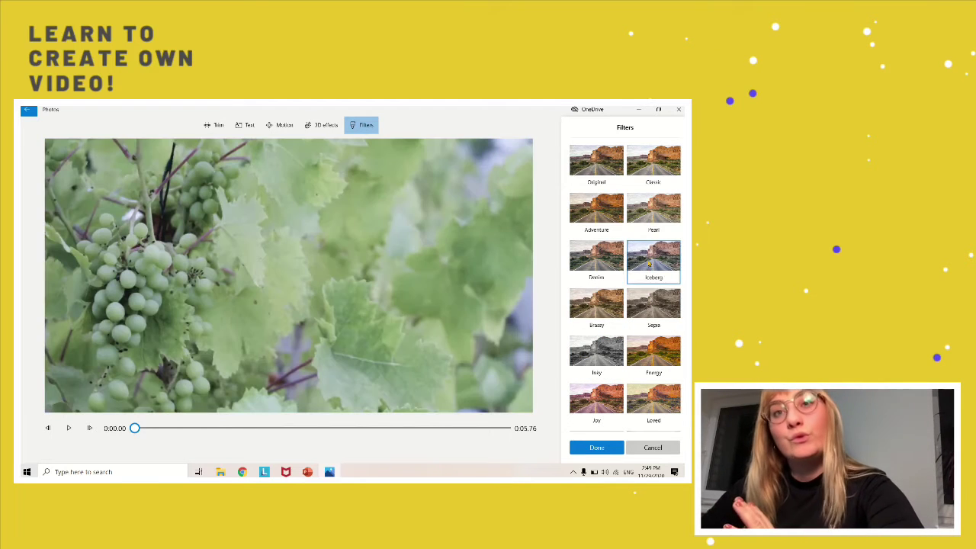
{"action": "left_click", "coordinate": [584, 206]}
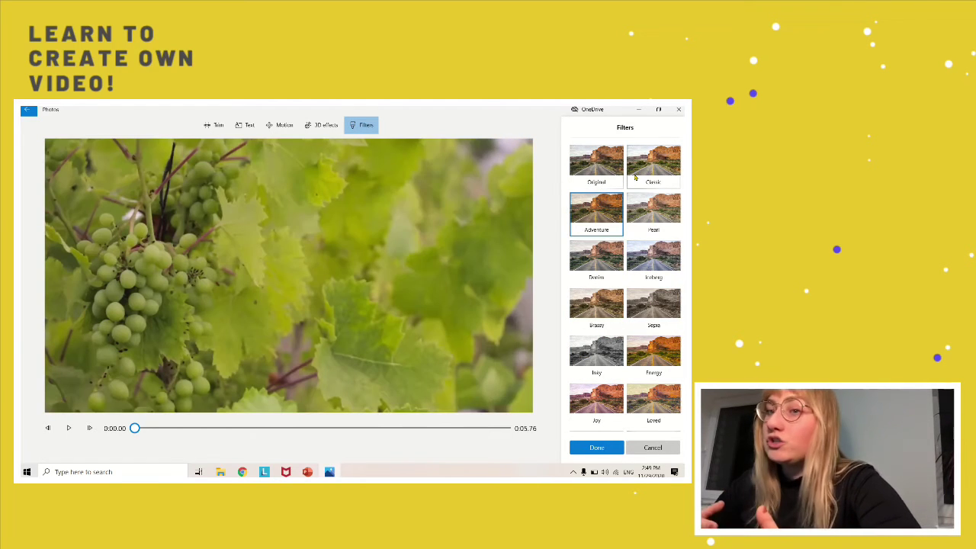
{"action": "left_click", "coordinate": [653, 161]}
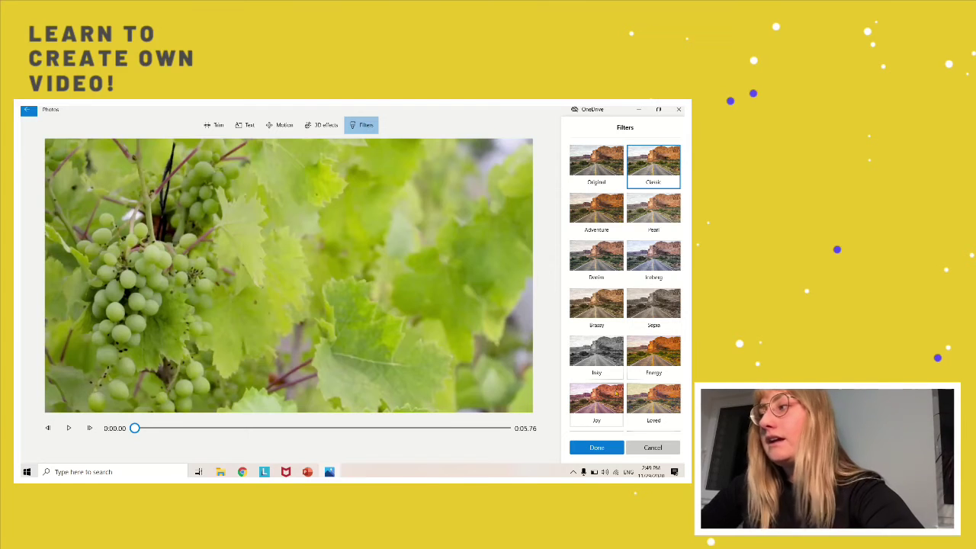
{"action": "left_click", "coordinate": [648, 398]}
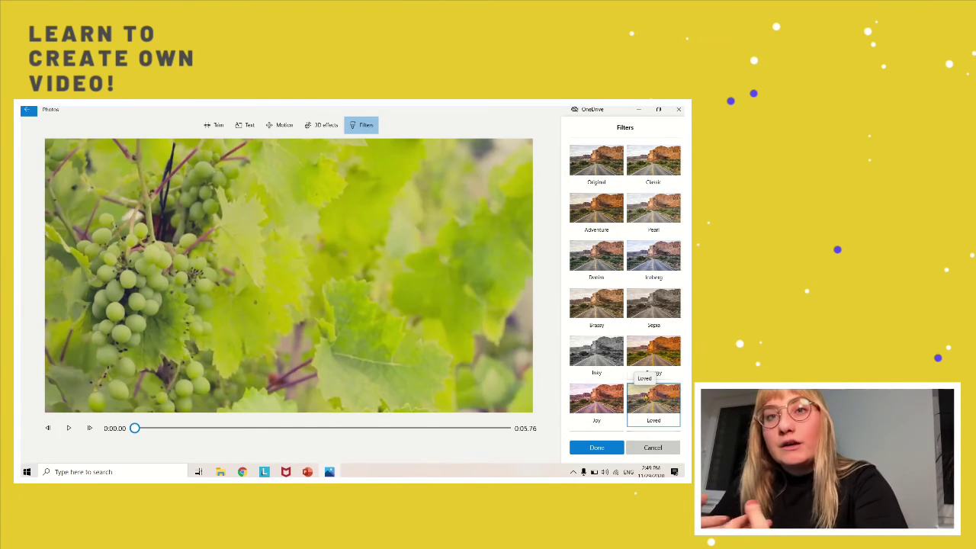
{"action": "left_click", "coordinate": [652, 359]}
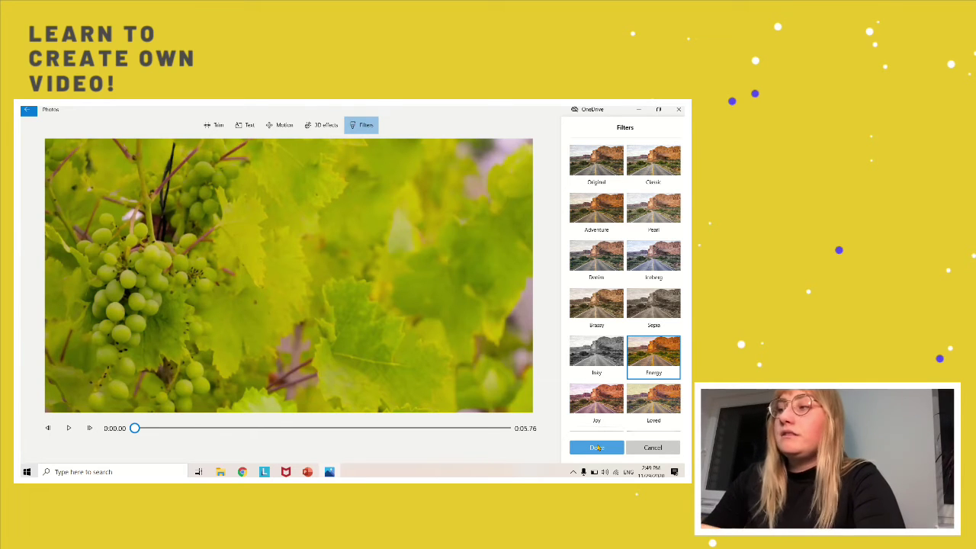
Step: Compare the Arcade and Joy filters, settle on Energy, and play the clip to check it
{"action": "scroll", "coordinate": [626, 305], "scroll_direction": "down", "scroll_amount": 2}
{"action": "left_click", "coordinate": [654, 400]}
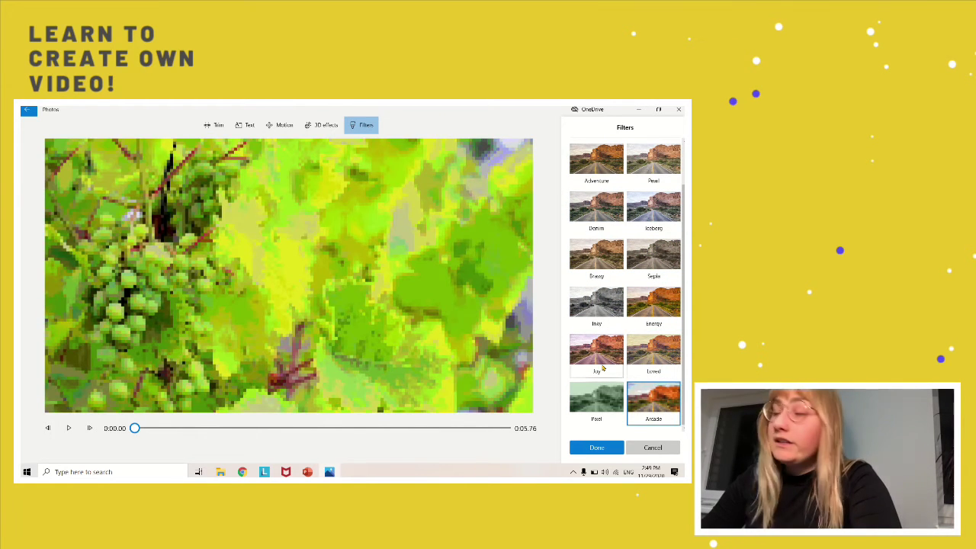
{"action": "left_click", "coordinate": [603, 352]}
{"action": "left_click", "coordinate": [654, 305]}
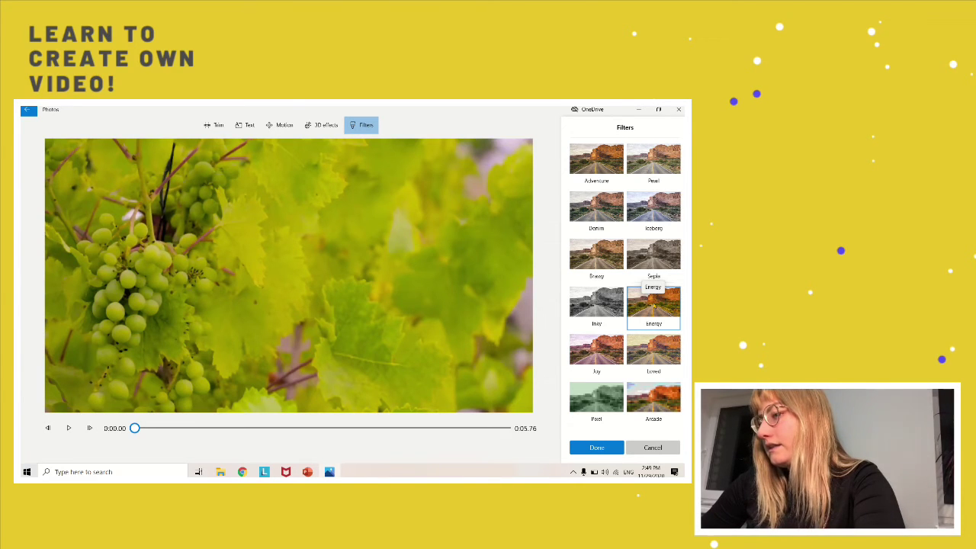
{"action": "left_click", "coordinate": [69, 428]}
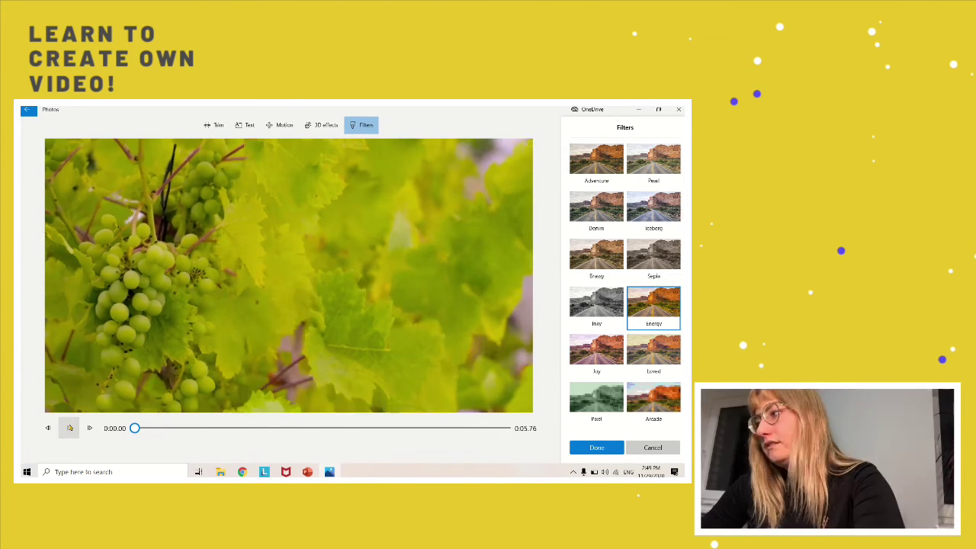
{"action": "left_click", "coordinate": [68, 428]}
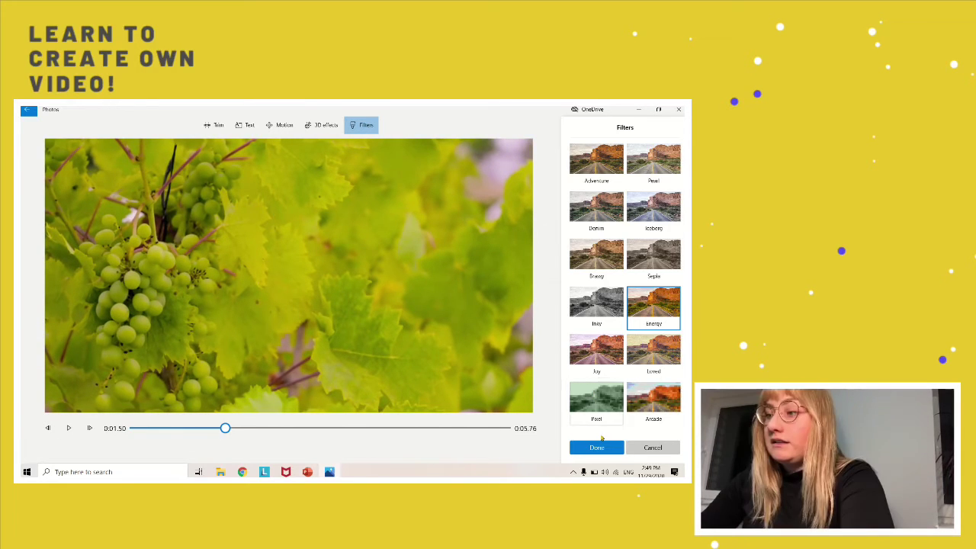
Step: Apply the Energy filter to the 8.02-second vine clip and the 5.03-second canyon clip
{"action": "left_click", "coordinate": [597, 448]}
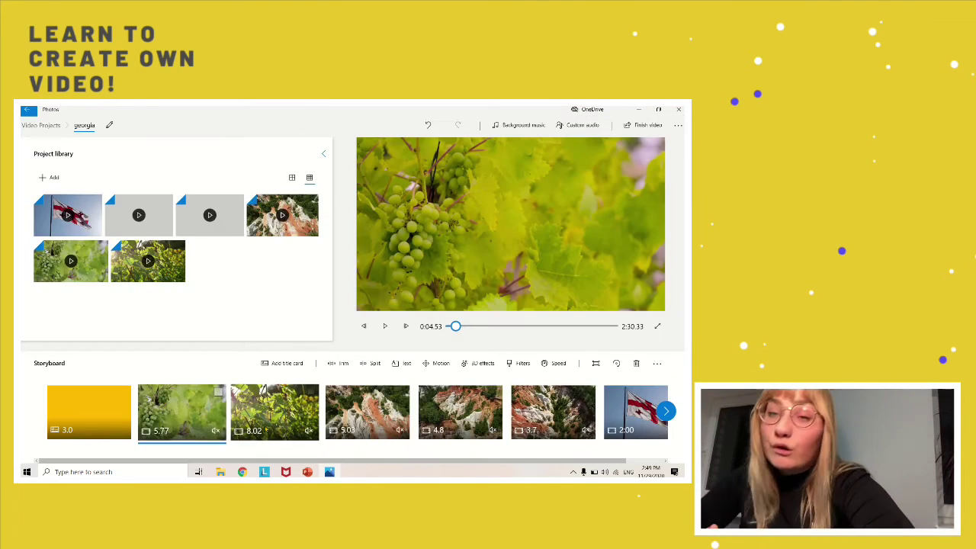
{"action": "left_click", "coordinate": [517, 364]}
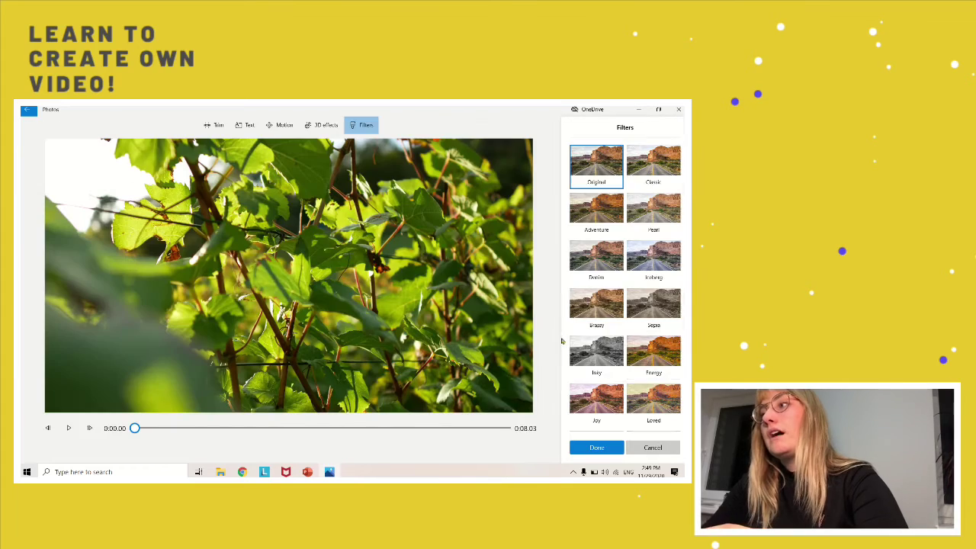
{"action": "left_click", "coordinate": [655, 356]}
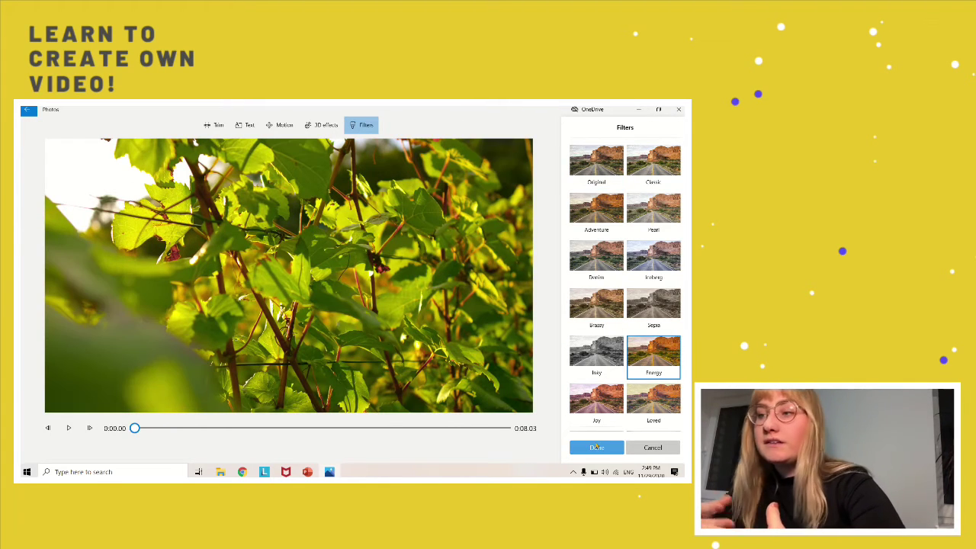
{"action": "left_click", "coordinate": [596, 448]}
{"action": "left_click", "coordinate": [389, 404]}
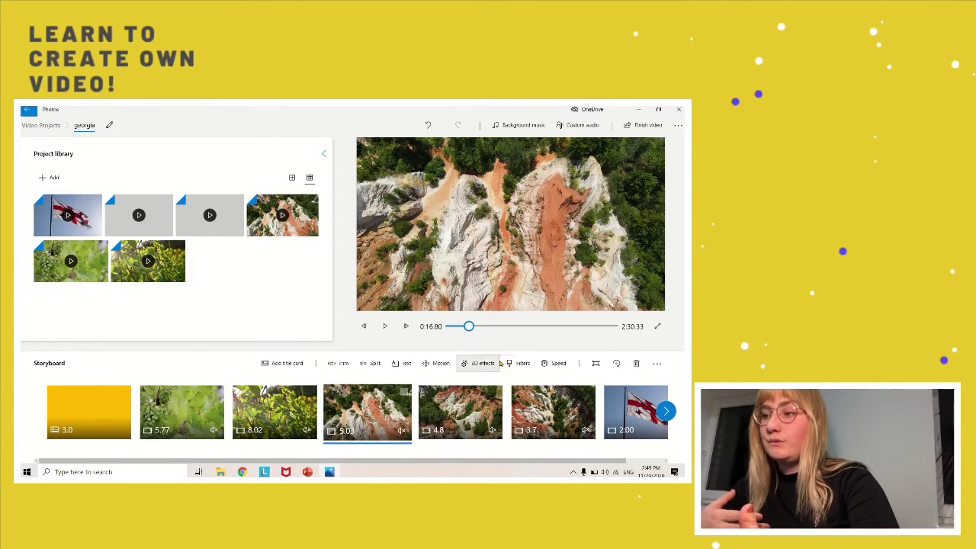
{"action": "left_click", "coordinate": [511, 364]}
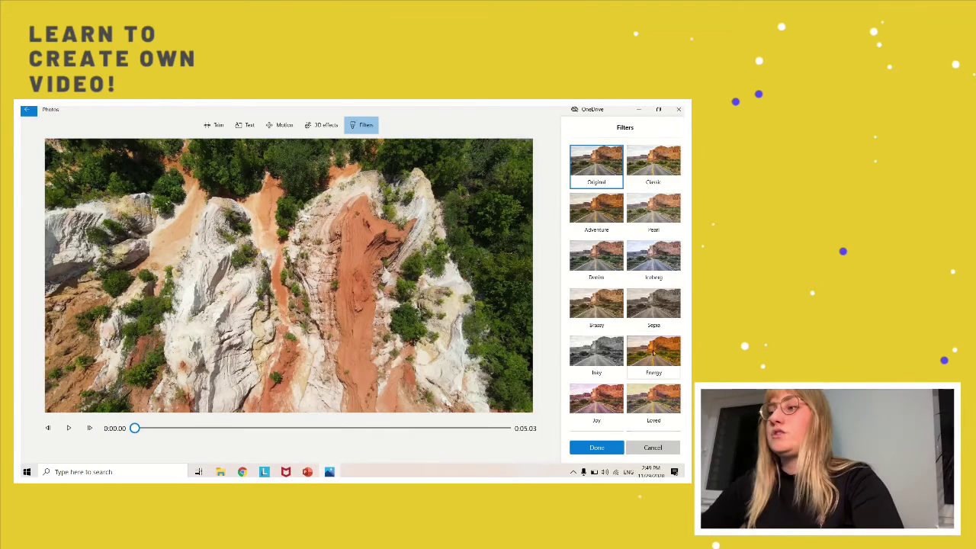
{"action": "left_click", "coordinate": [644, 362]}
{"action": "left_click", "coordinate": [596, 448]}
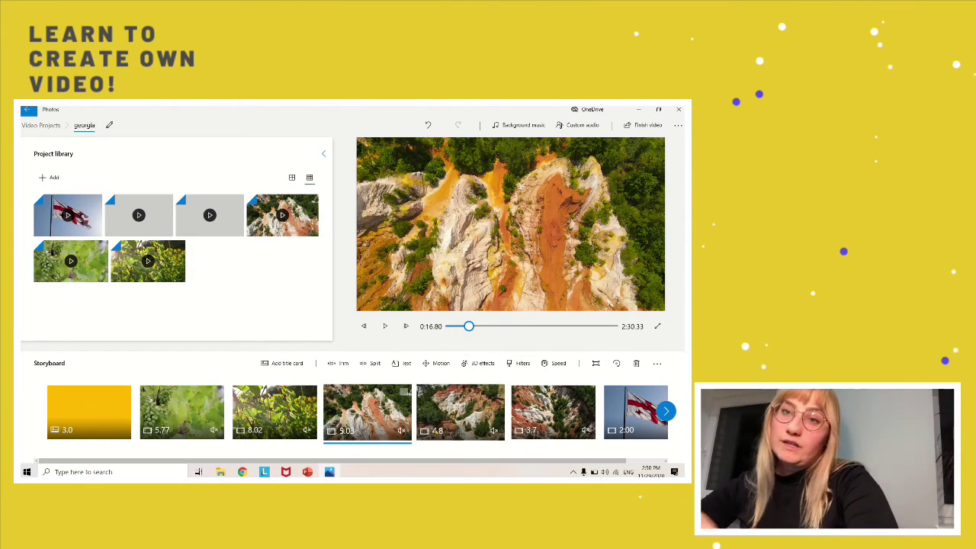
Step: Apply the Energy filter to the 4.8-second canyon clip
{"action": "right_click", "coordinate": [457, 404]}
{"action": "left_click", "coordinate": [510, 368]}
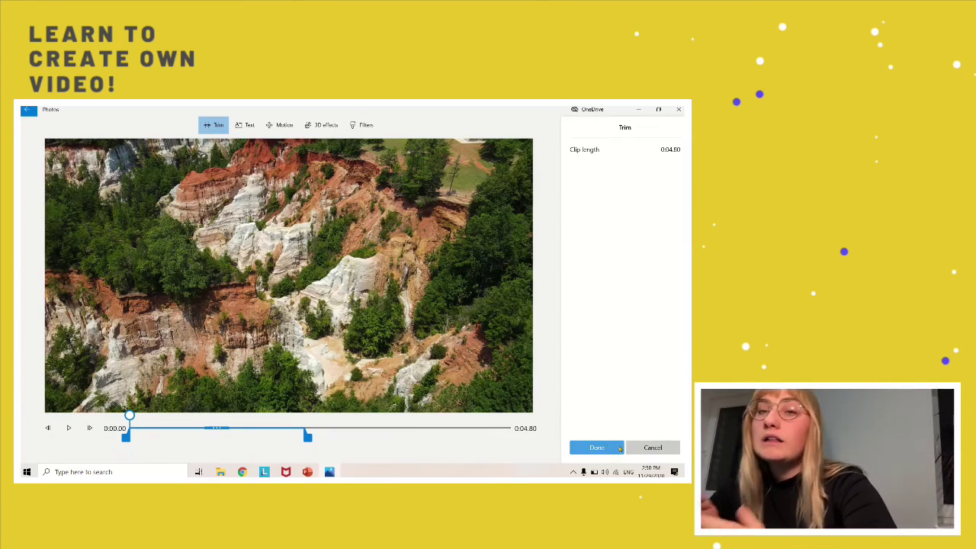
{"action": "left_click", "coordinate": [606, 448]}
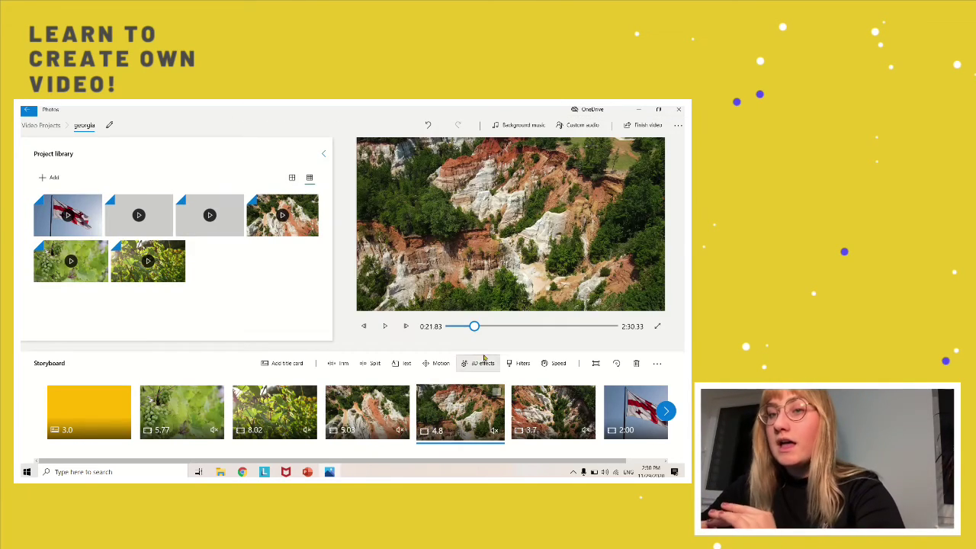
{"action": "left_click", "coordinate": [524, 364]}
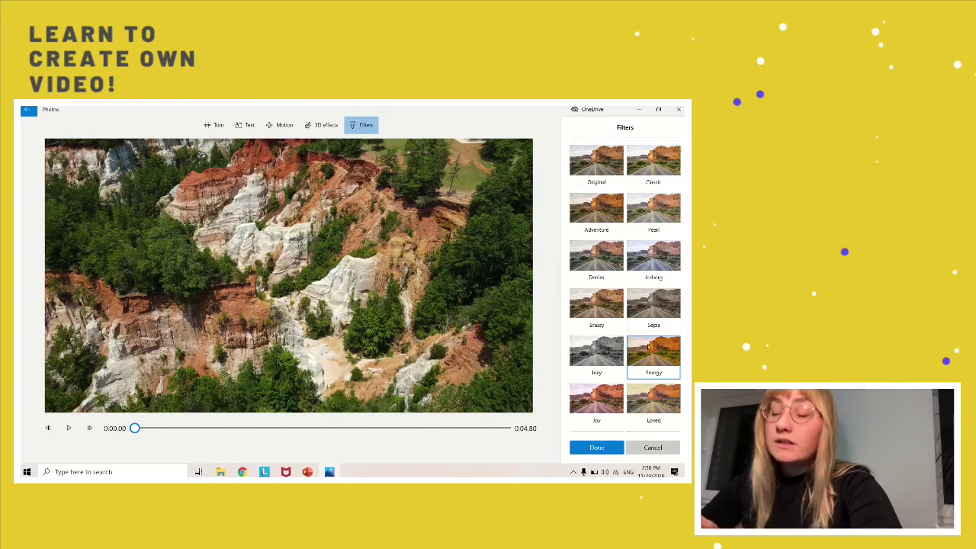
{"action": "left_click", "coordinate": [654, 355]}
{"action": "left_click", "coordinate": [596, 448]}
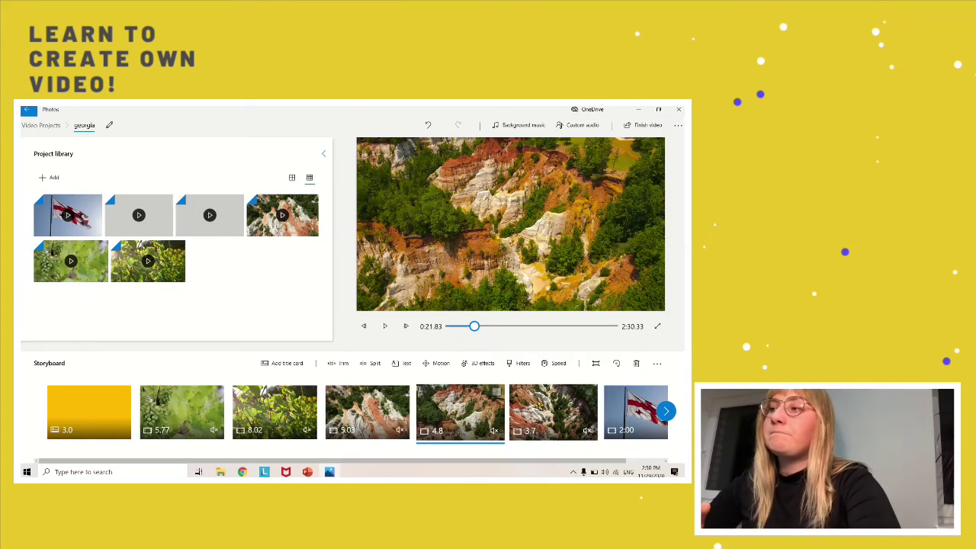
Step: Apply the Energy filter to the 3.7-second canyon clip and the Georgian flag clip
{"action": "left_click", "coordinate": [553, 412]}
{"action": "left_click", "coordinate": [520, 365]}
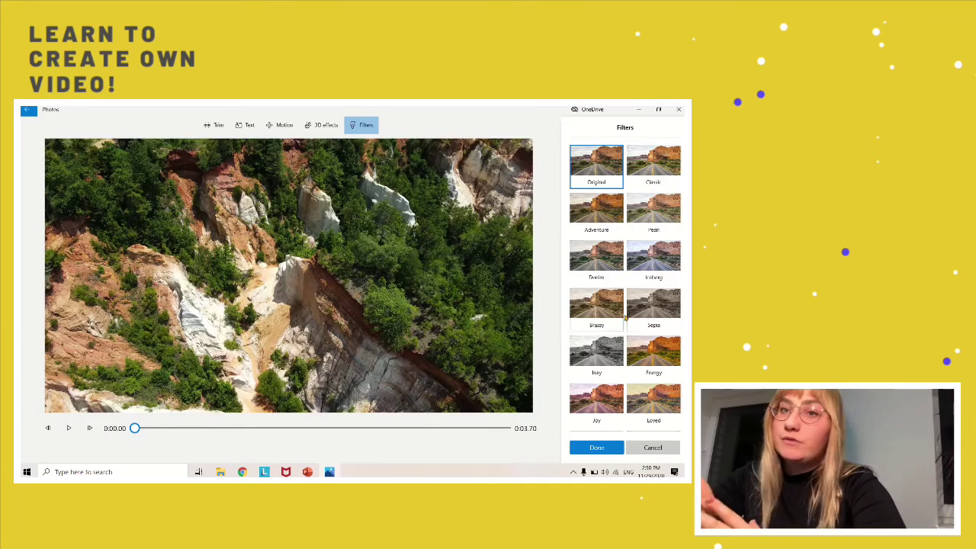
{"action": "left_click", "coordinate": [653, 354]}
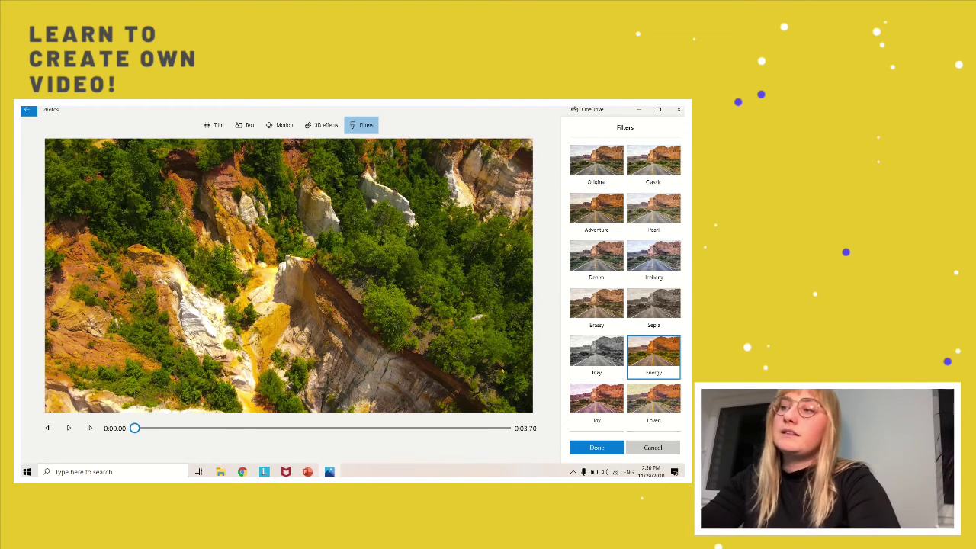
{"action": "left_click", "coordinate": [598, 448]}
{"action": "left_click", "coordinate": [619, 418]}
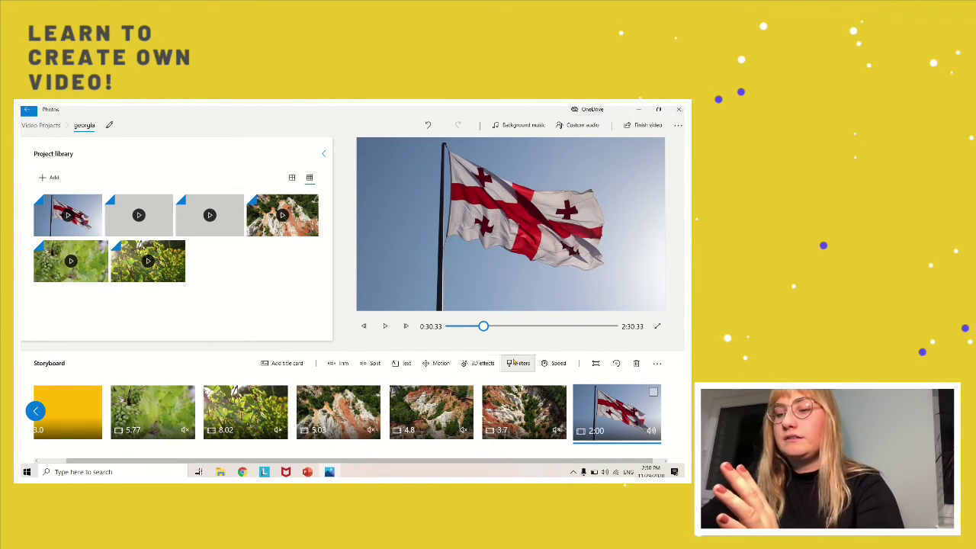
{"action": "left_click", "coordinate": [515, 364]}
{"action": "left_click", "coordinate": [654, 357]}
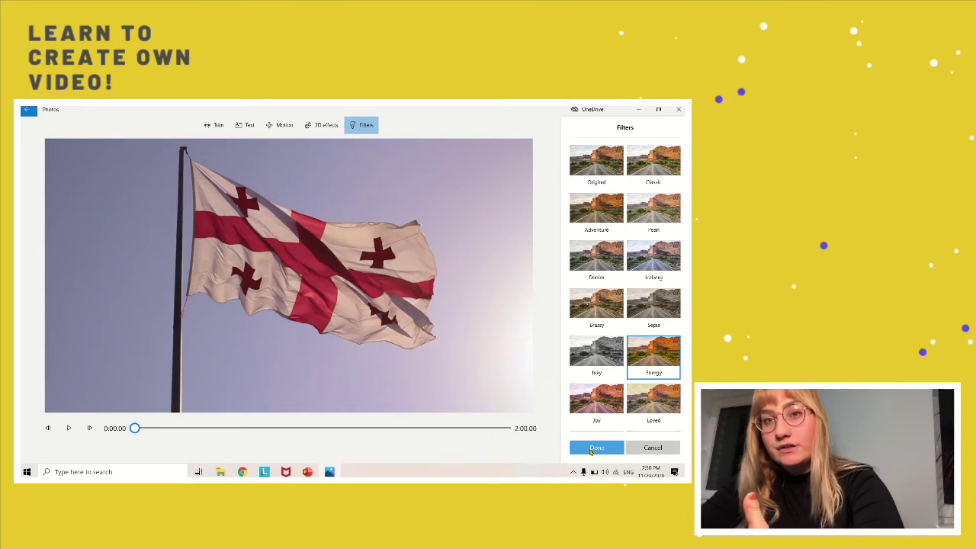
{"action": "left_click", "coordinate": [591, 451]}
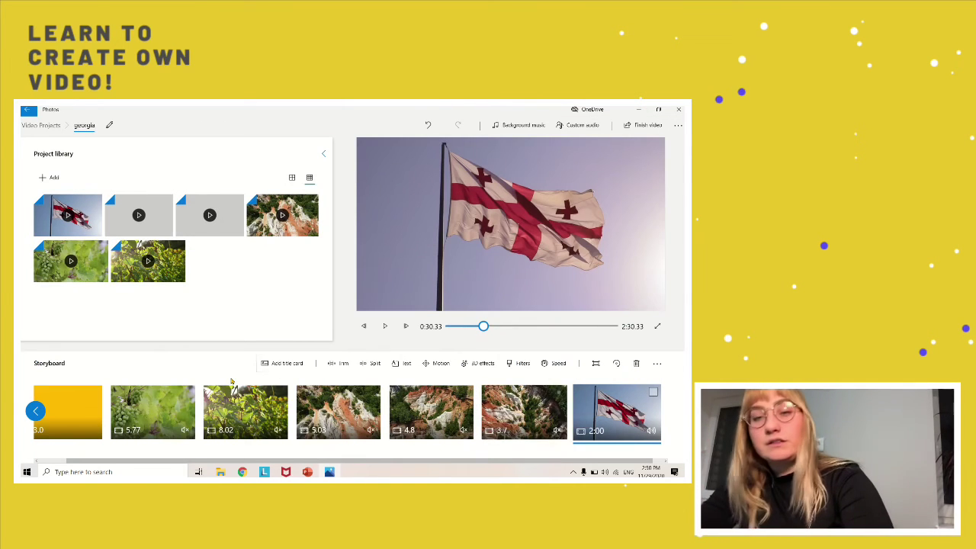
{"action": "left_click", "coordinate": [37, 412]}
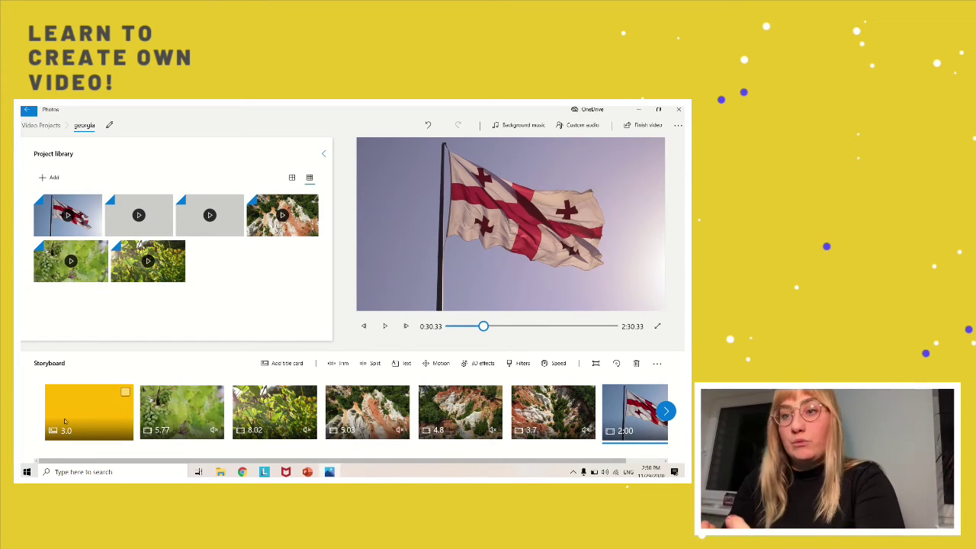
{"action": "left_click", "coordinate": [386, 326]}
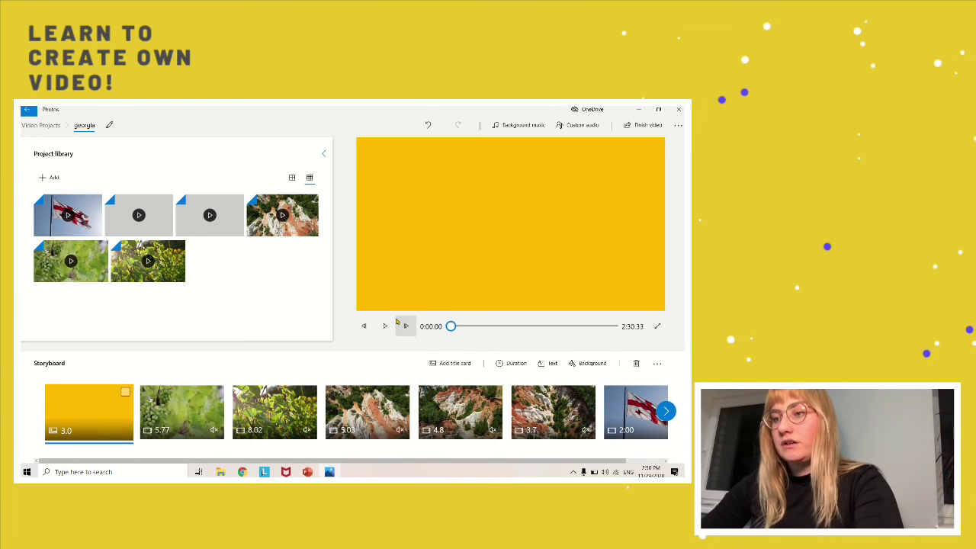
{"action": "left_click", "coordinate": [386, 326]}
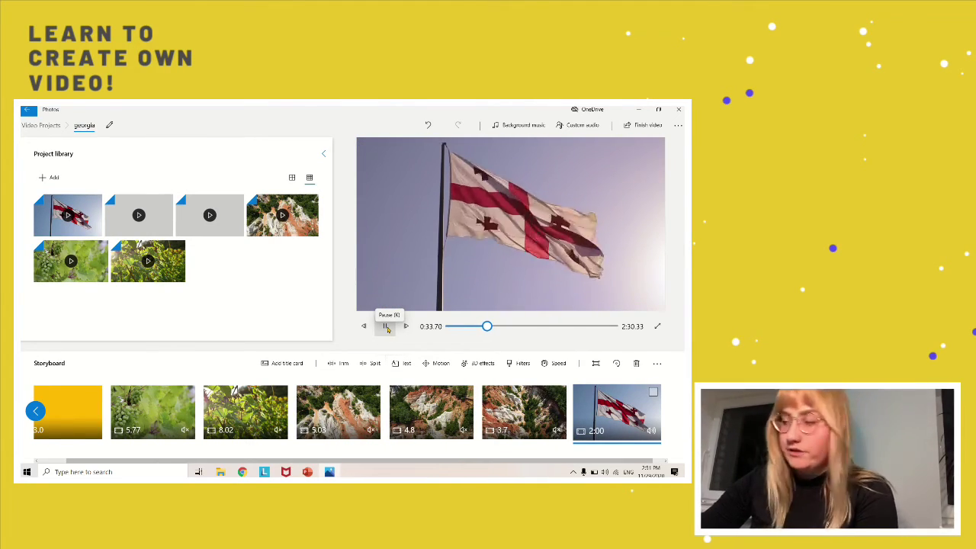
Step: Trim the Georgian flag clip to 5.53 seconds, bringing the whole video to 0:35.86
{"action": "left_click", "coordinate": [386, 327]}
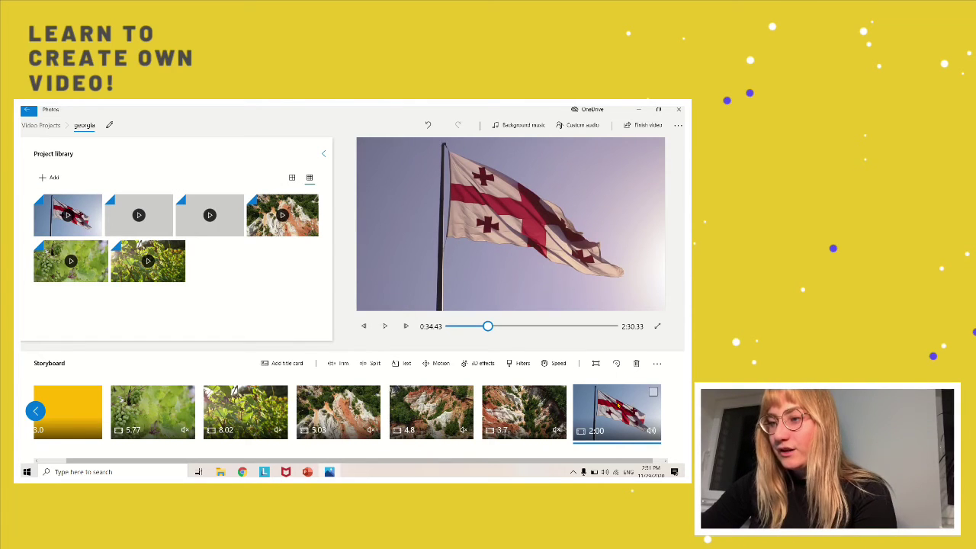
{"action": "left_click", "coordinate": [340, 363]}
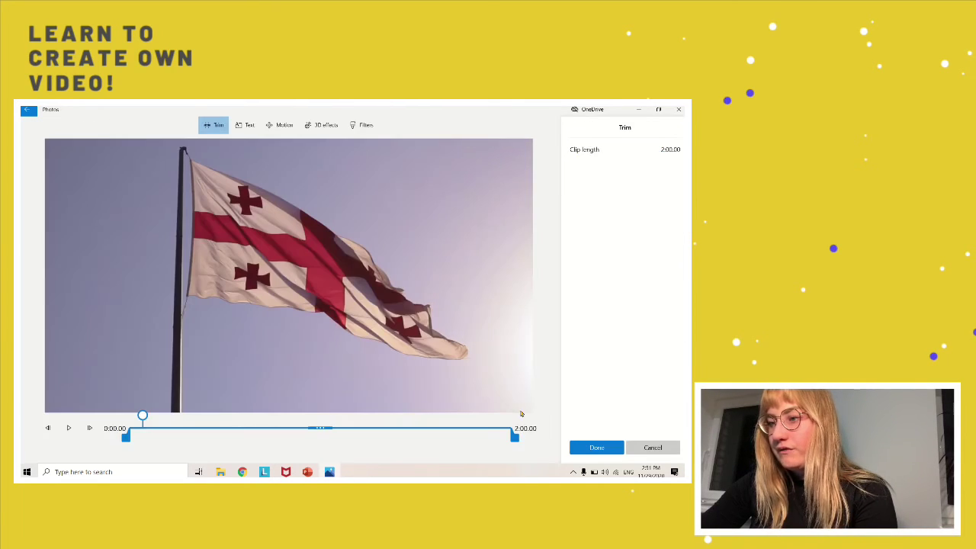
{"action": "left_click_drag", "start_coordinate": [514, 436], "coordinate": [150, 438]}
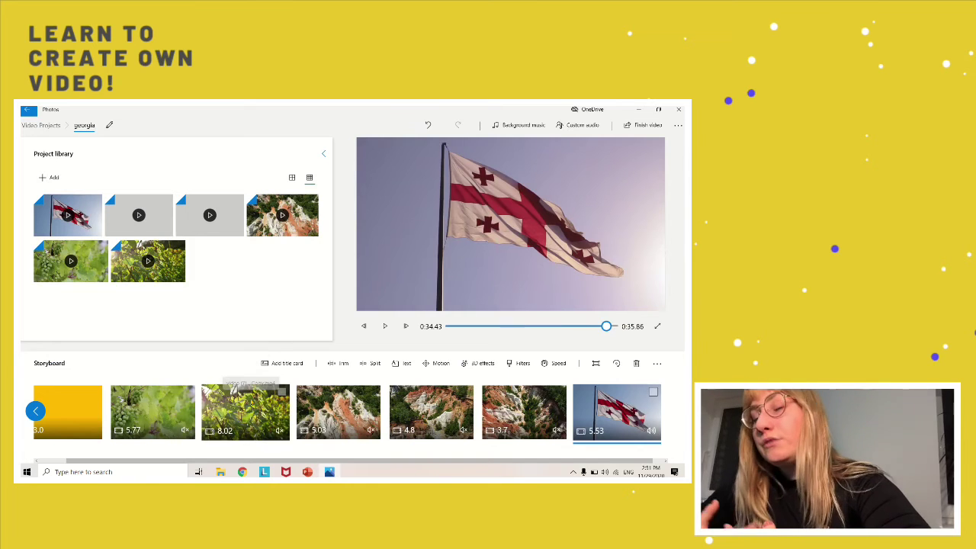
{"action": "left_click", "coordinate": [76, 389]}
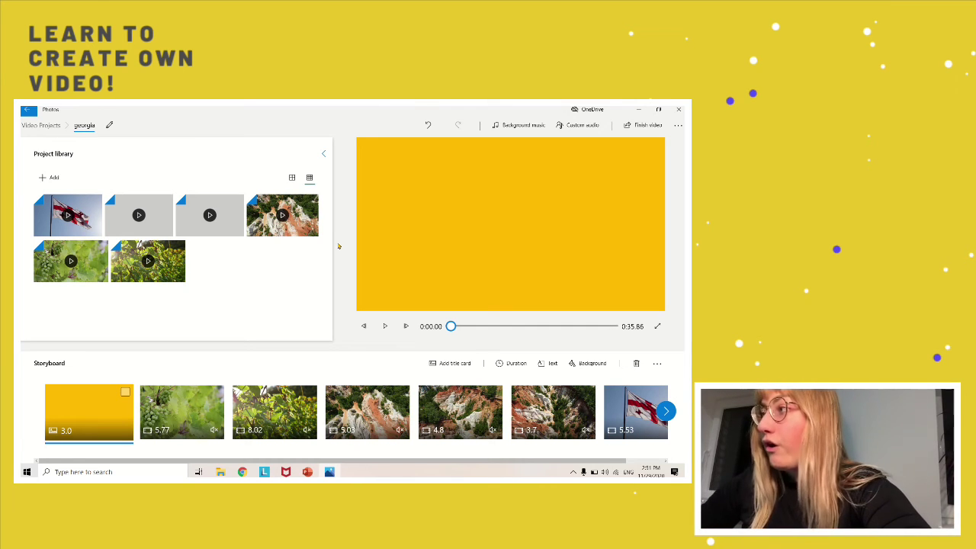
Step: Set Happy Beat as background music with 'Sync your video to the music's beat' ticked
{"action": "left_click", "coordinate": [523, 124]}
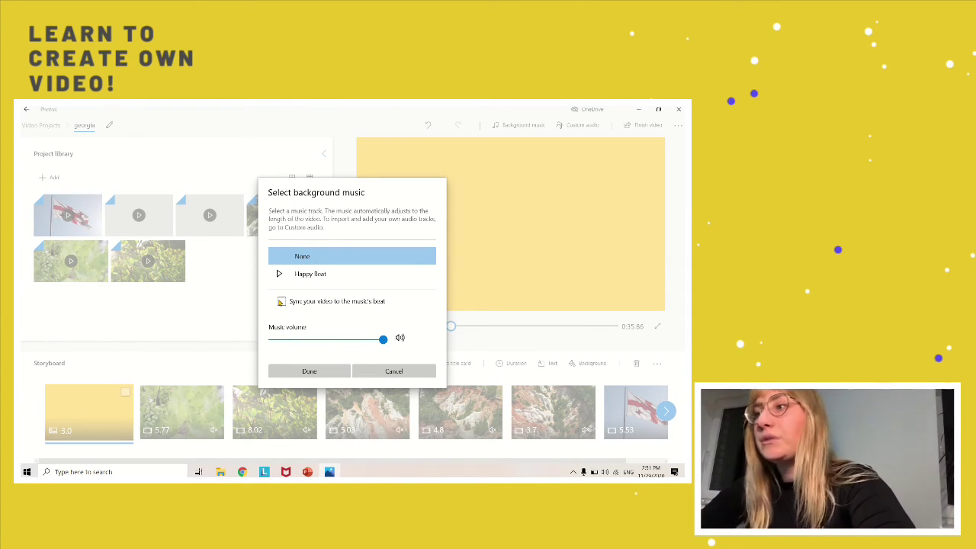
{"action": "left_click", "coordinate": [281, 302]}
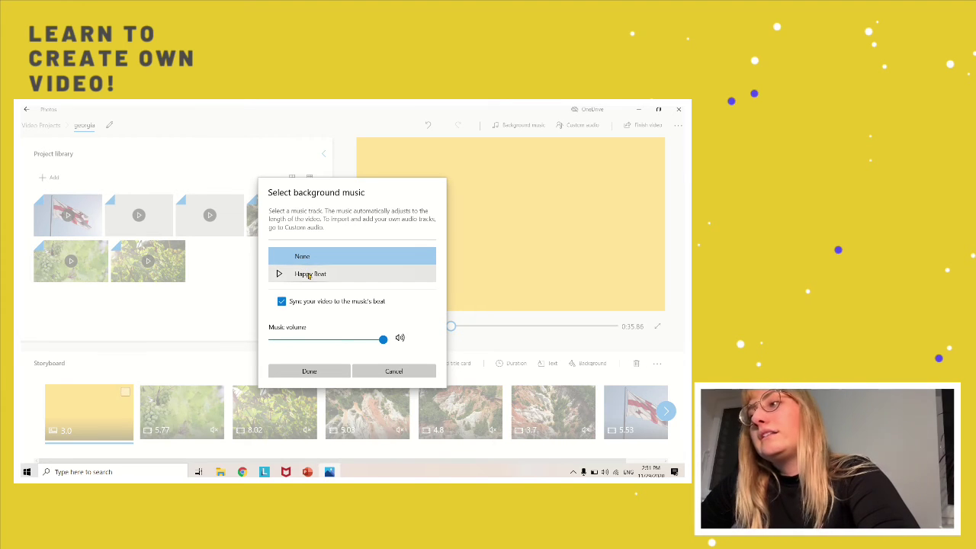
{"action": "left_click", "coordinate": [280, 275]}
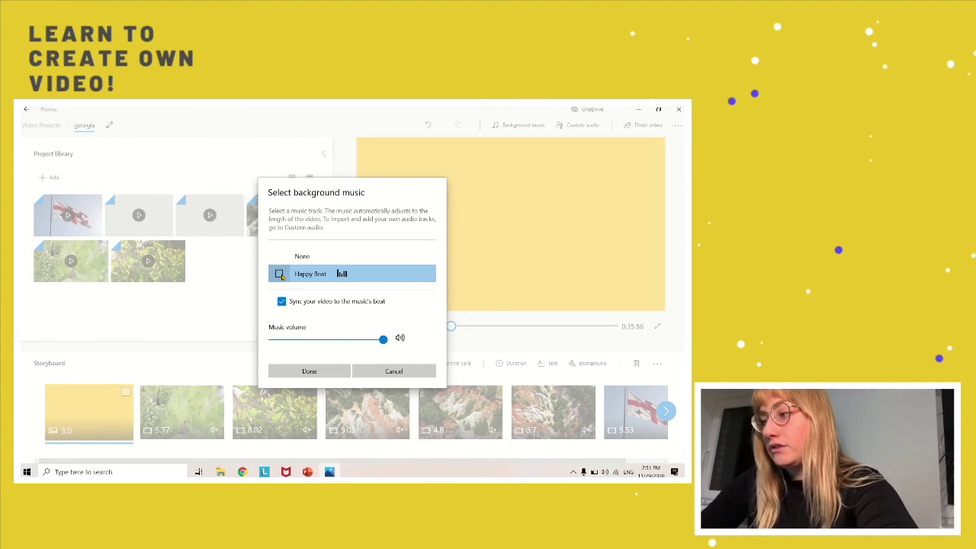
{"action": "left_click", "coordinate": [280, 274]}
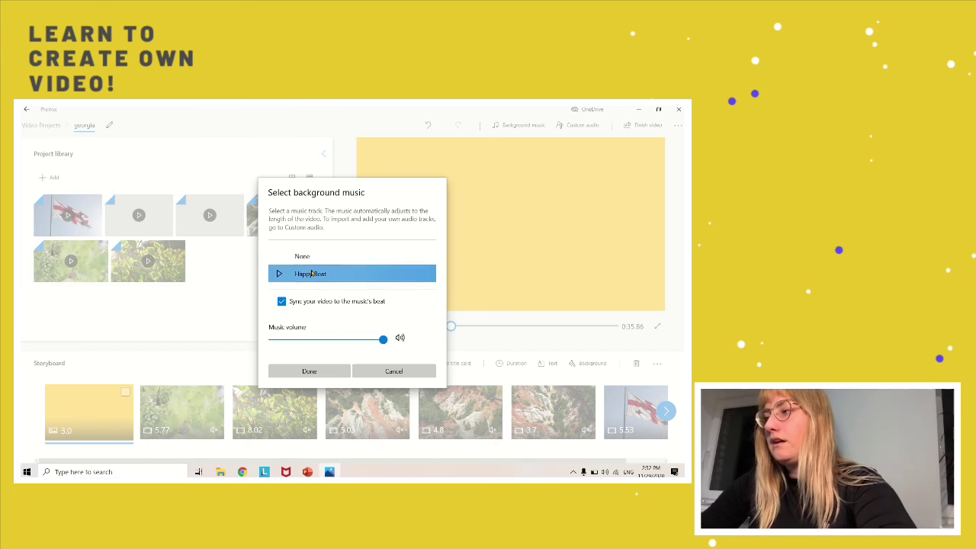
{"action": "left_click", "coordinate": [319, 372]}
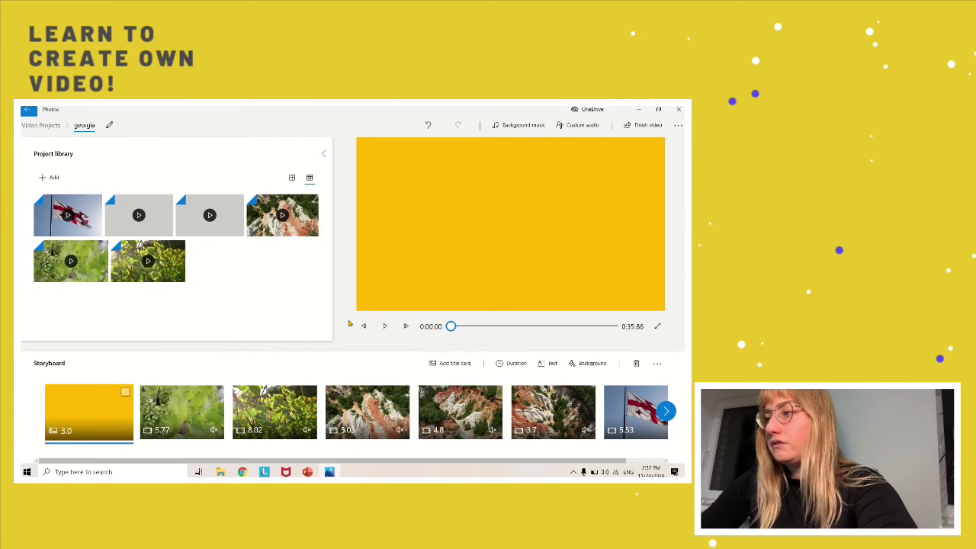